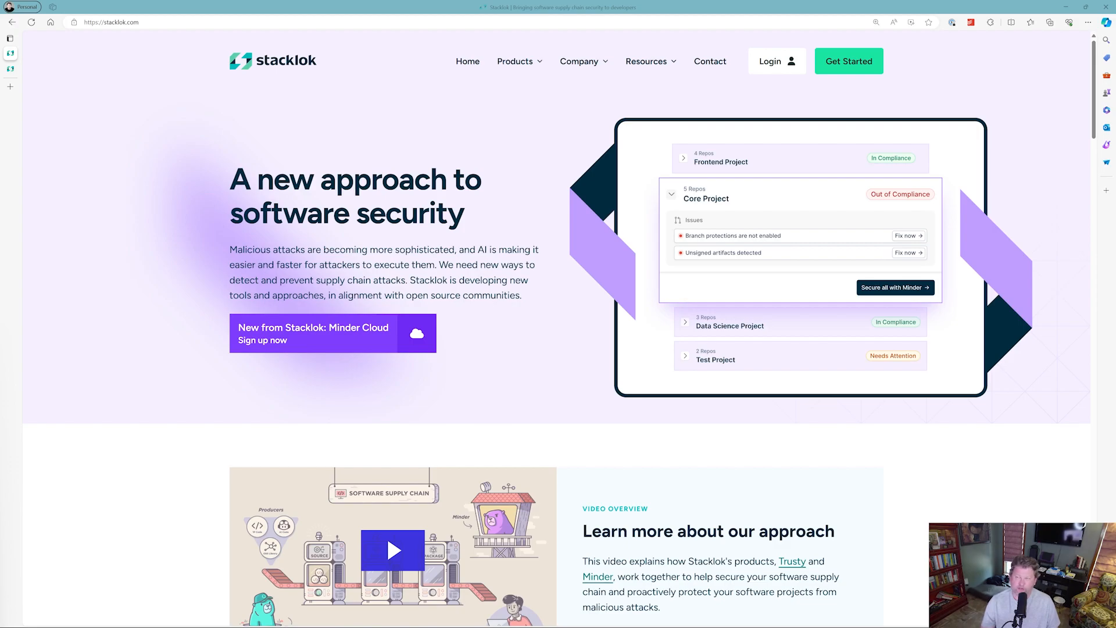
# Open the Minder product page and start the free Minder Cloud sign-up.
pyautogui.moveTo(570, 65)
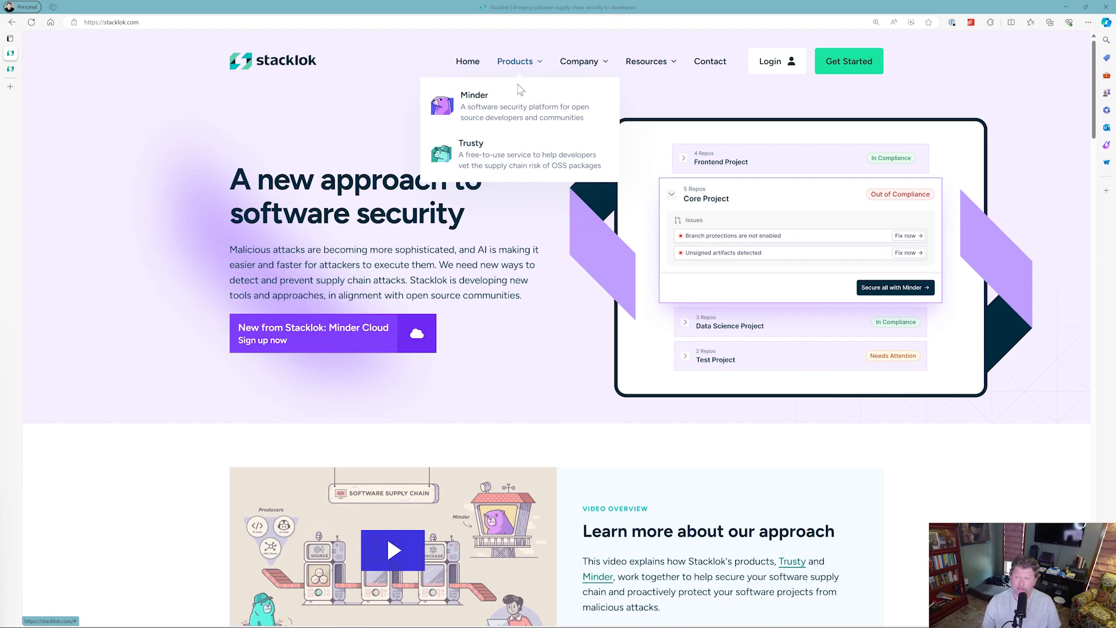
pyautogui.click(487, 115)
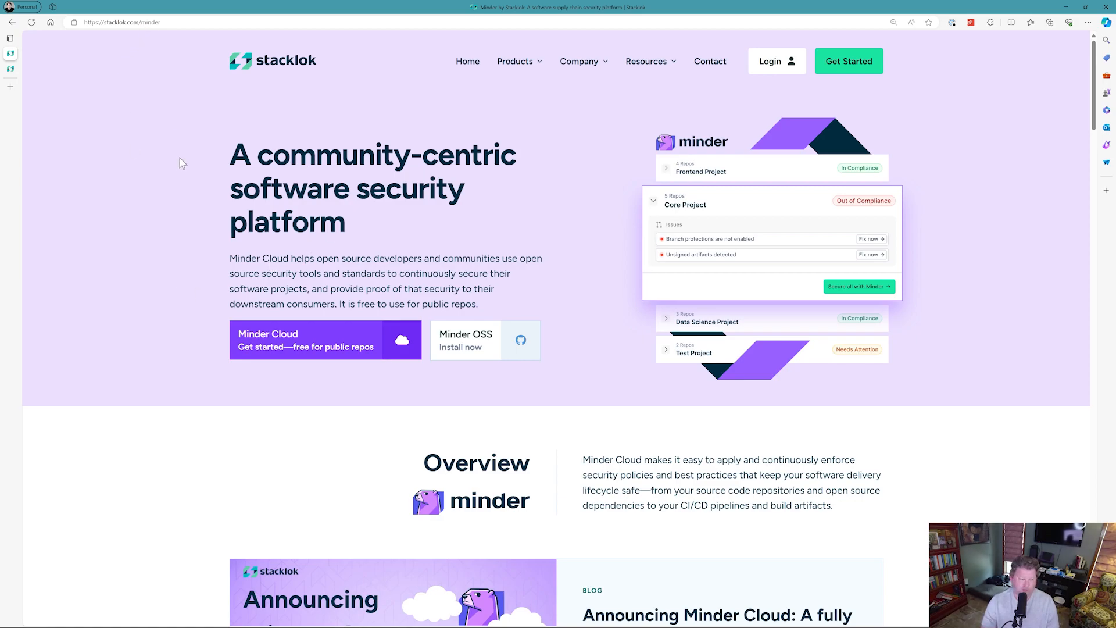
pyautogui.click(308, 340)
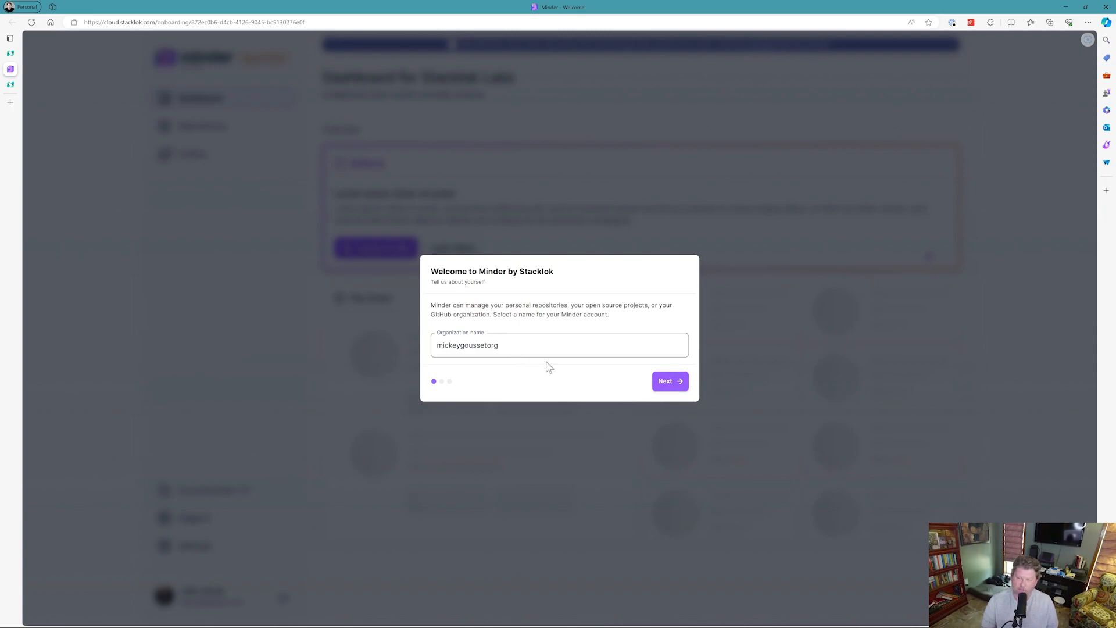
# Accept the suggested organization name and begin authorizing Minder to access GitHub.
pyautogui.click(662, 383)
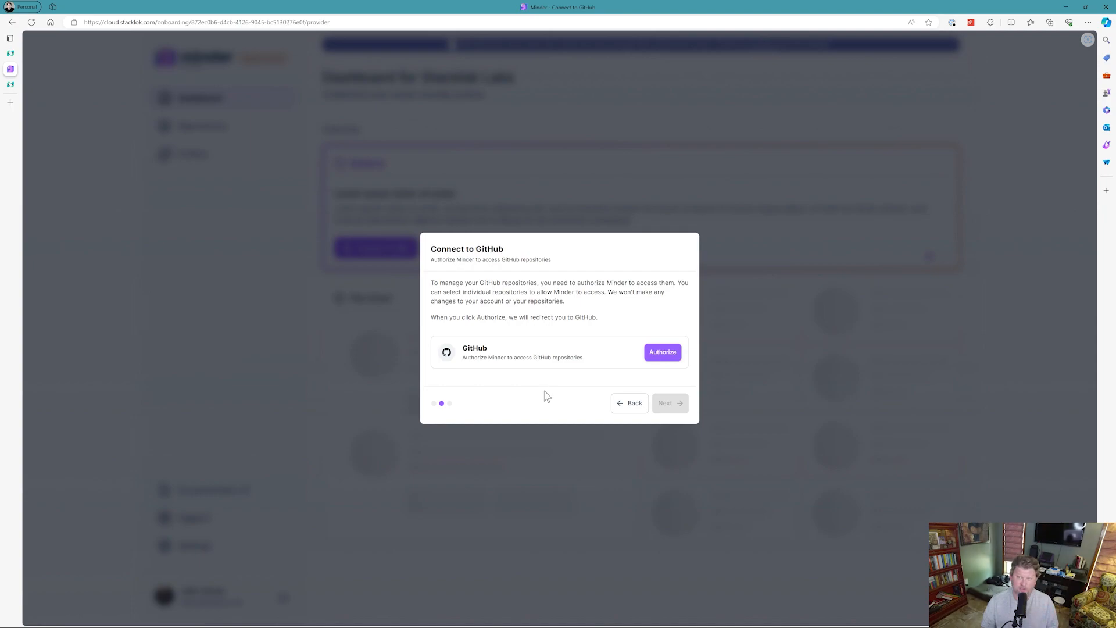
pyautogui.click(661, 360)
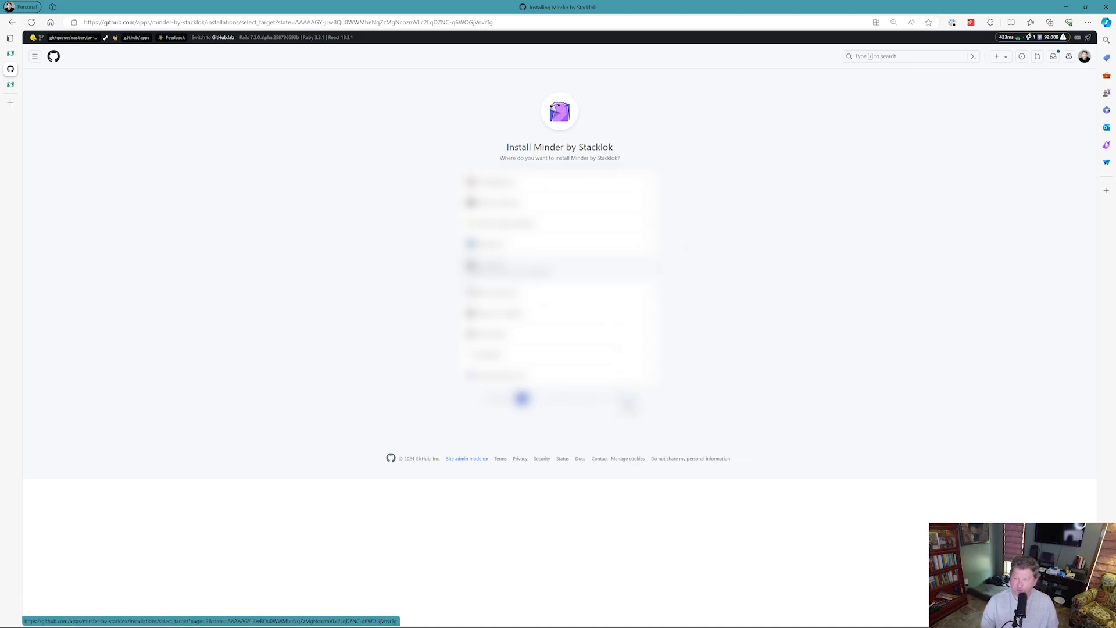
# Page through the install targets and choose the personal GitHub organization for installing Minder.
pyautogui.click(522, 399)
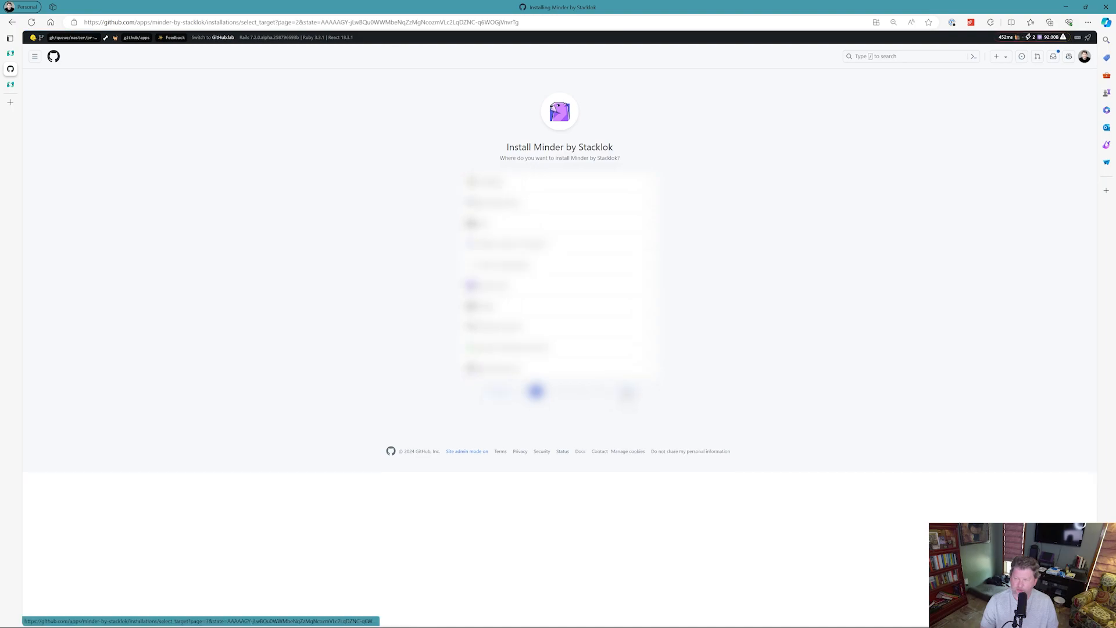
pyautogui.click(549, 391)
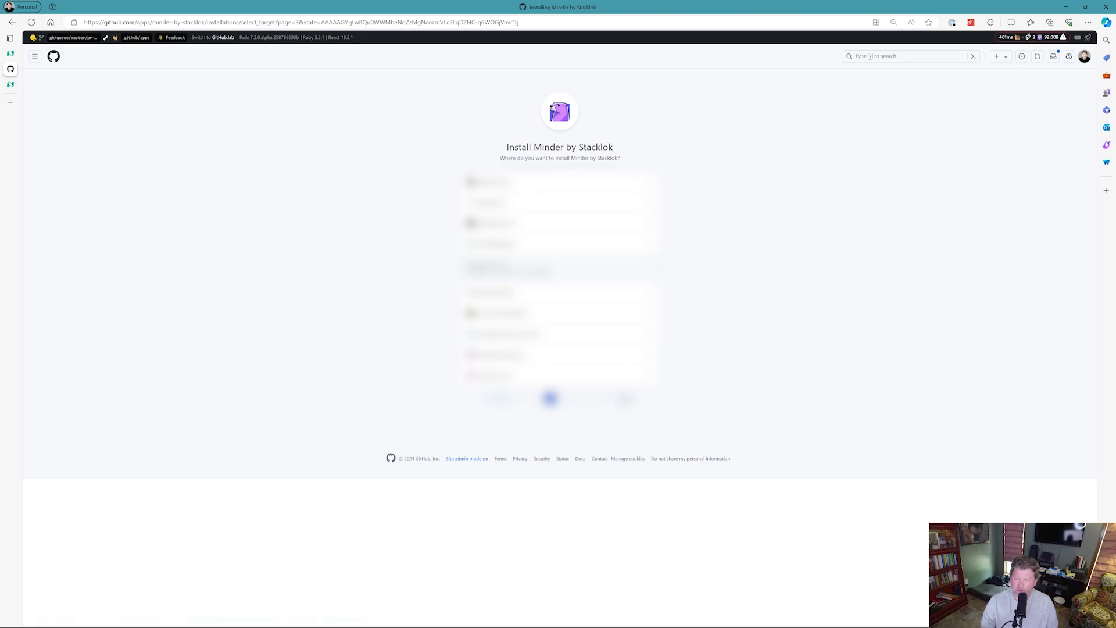
pyautogui.click(627, 399)
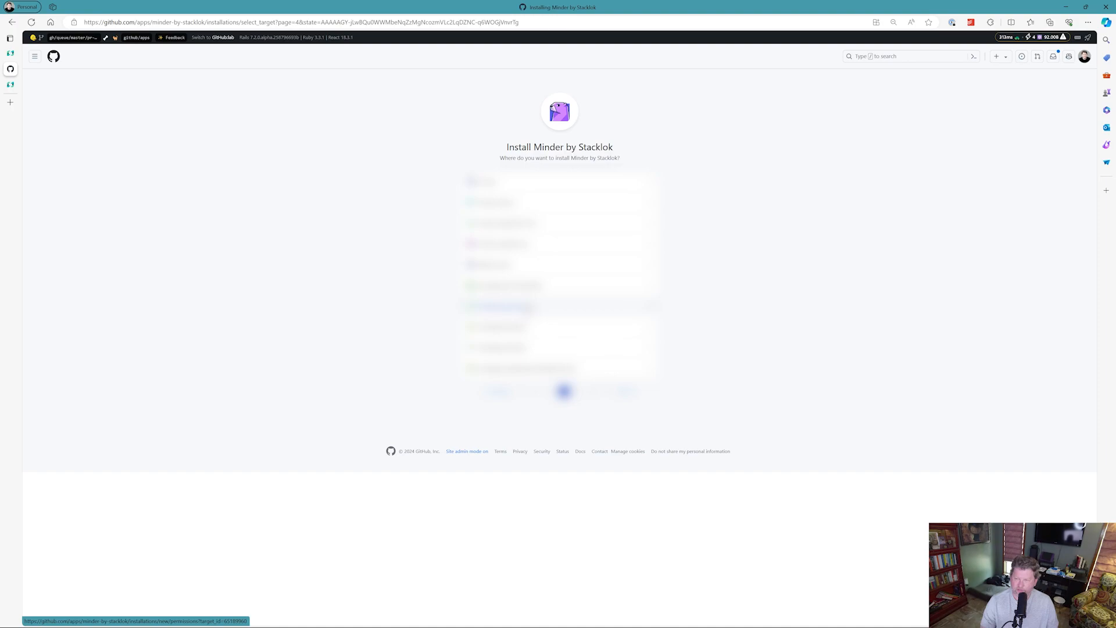
pyautogui.click(528, 308)
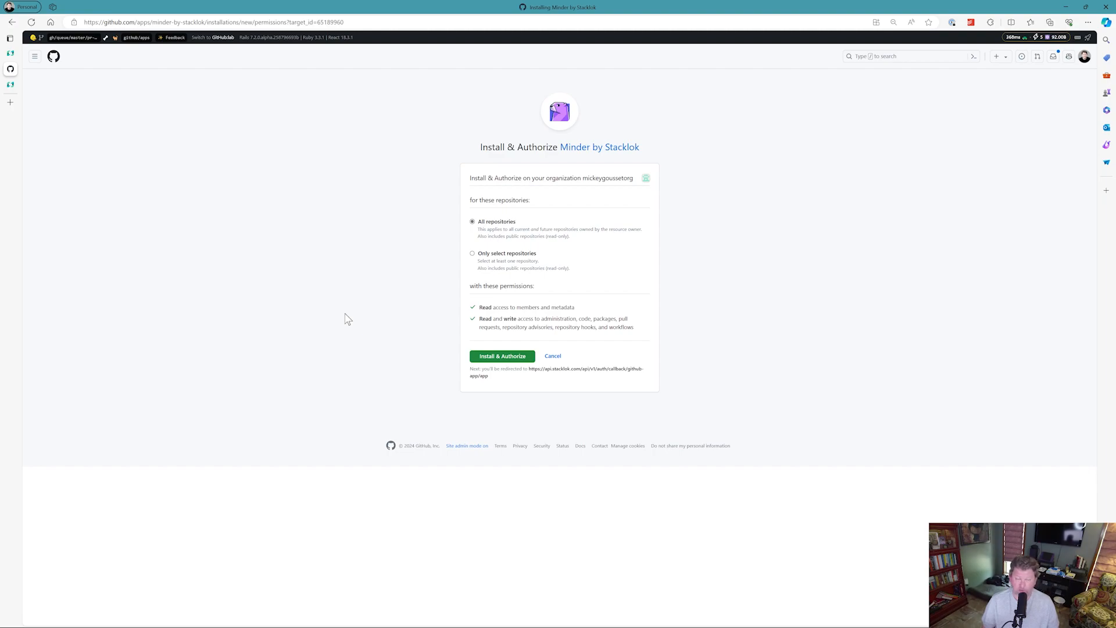
# Limit access to only selected repositories and add the ghas-bootcamp repository by searching for gha.
pyautogui.click(472, 254)
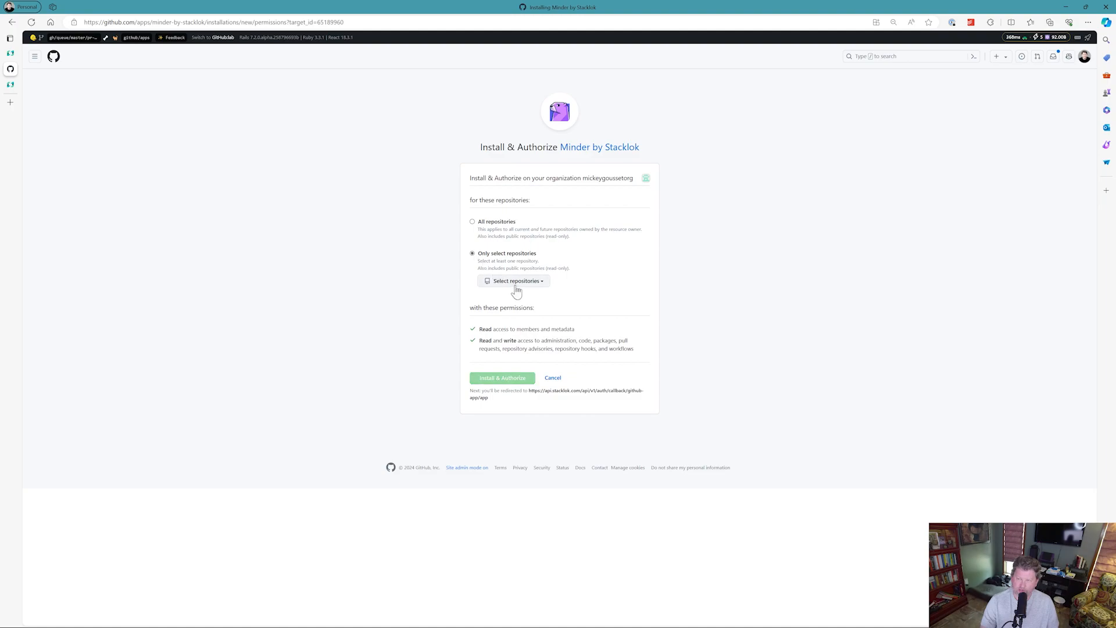
pyautogui.click(517, 284)
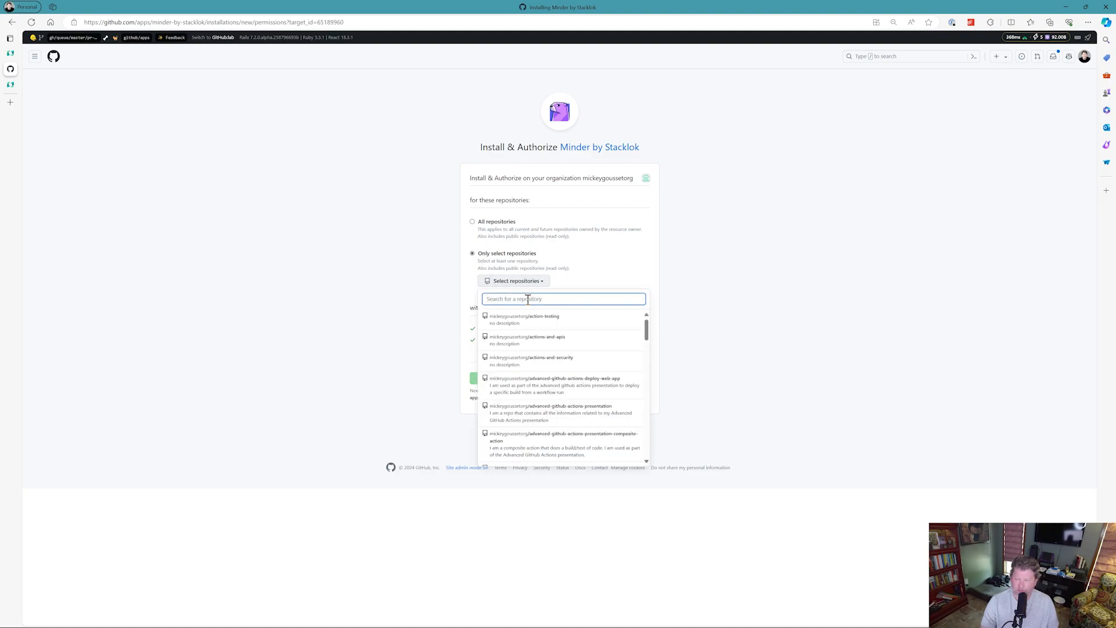
pyautogui.press('Escape')
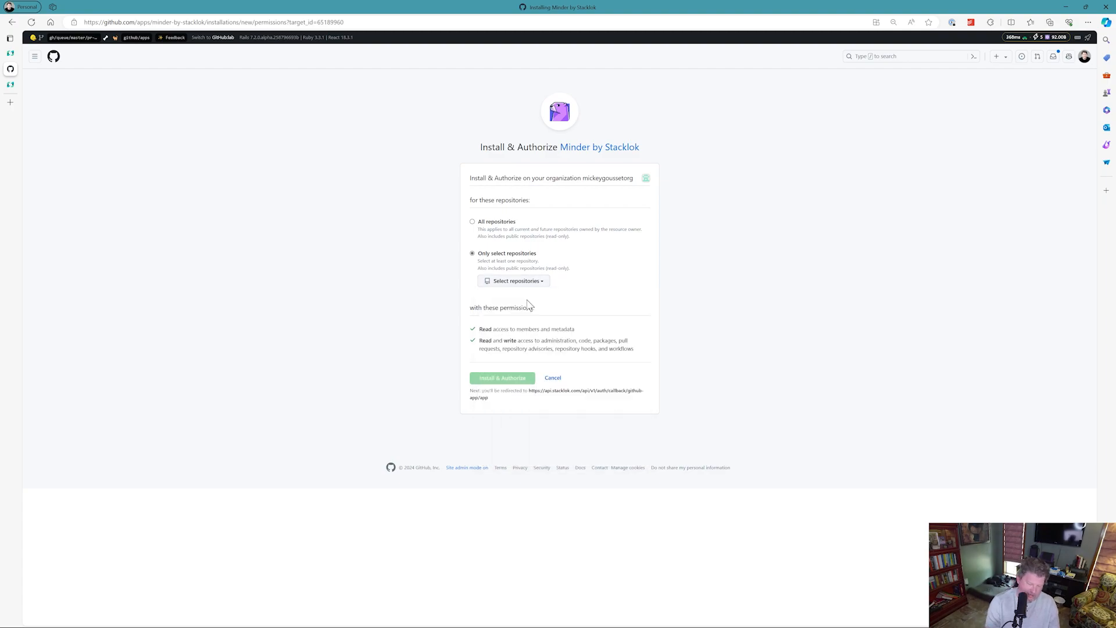
pyautogui.click(540, 284)
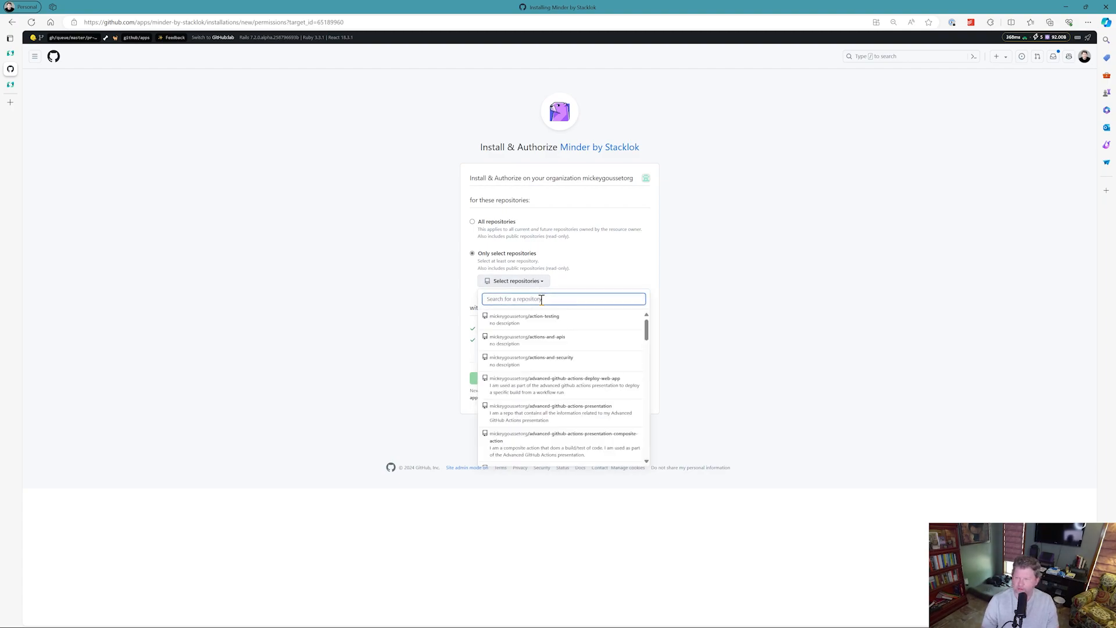
pyautogui.press('Escape')
pyautogui.click(541, 283)
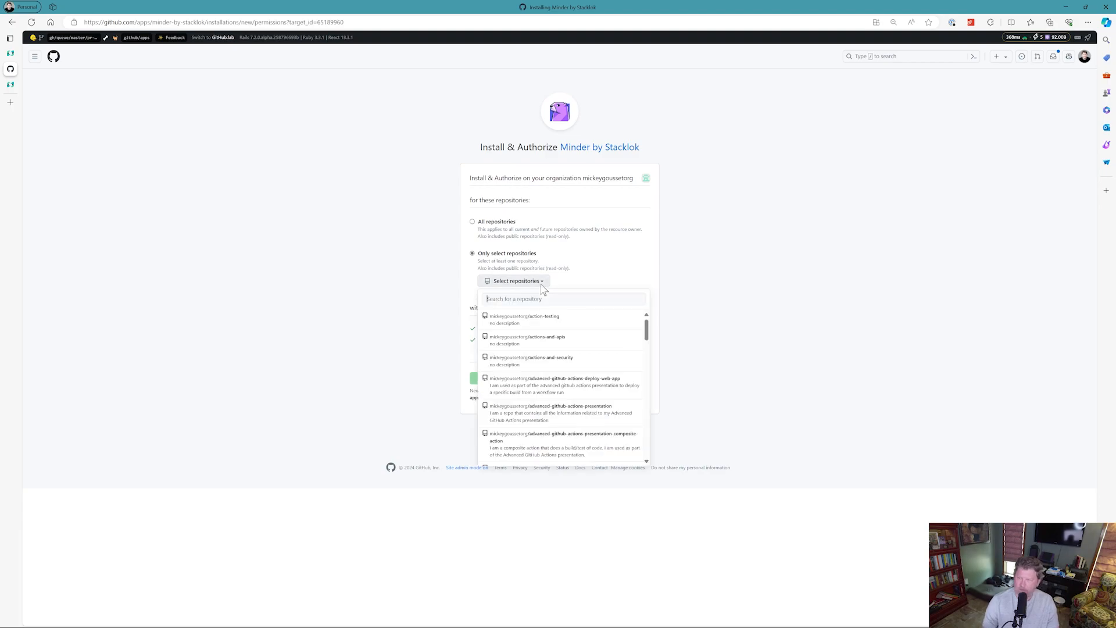
pyautogui.write('ghas')
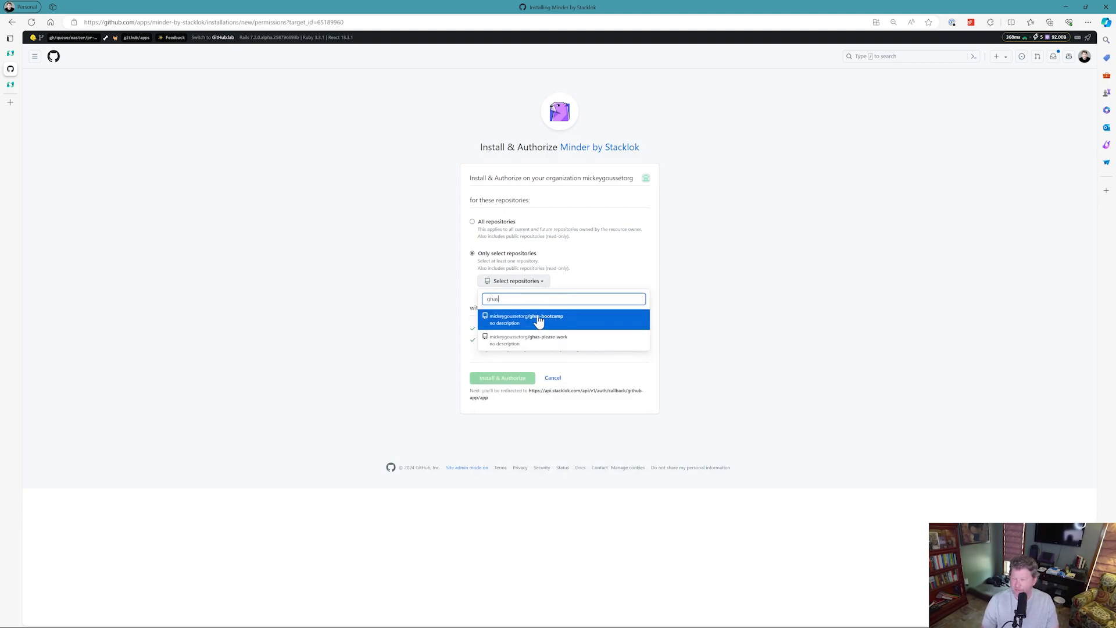
pyautogui.click(539, 320)
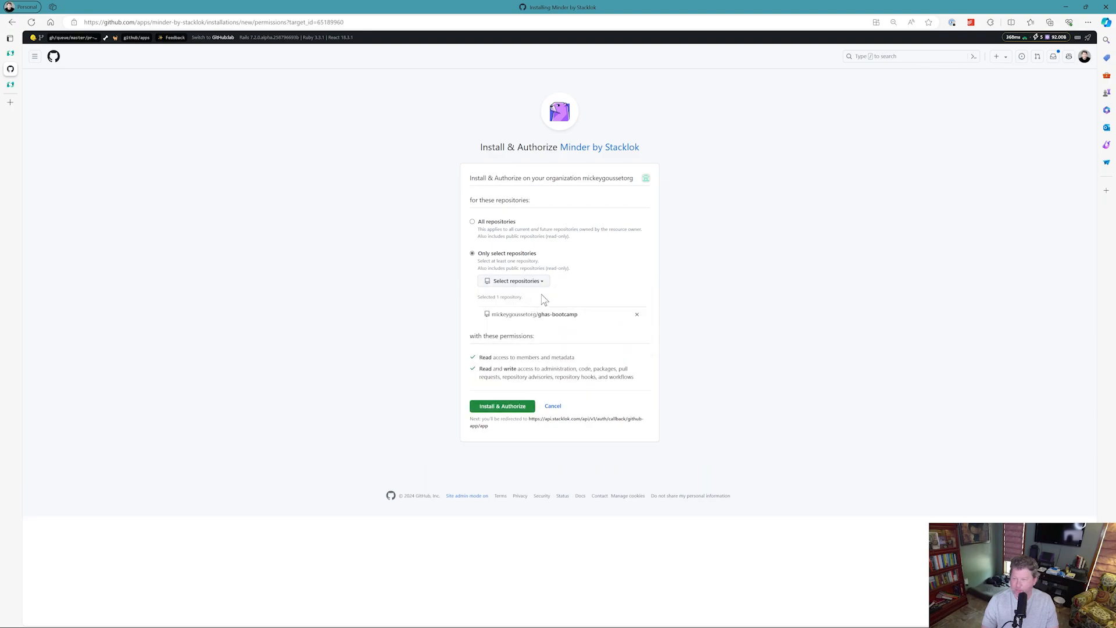
# Search the repositories for java and add javascript-security-demo to the selection.
pyautogui.click(541, 284)
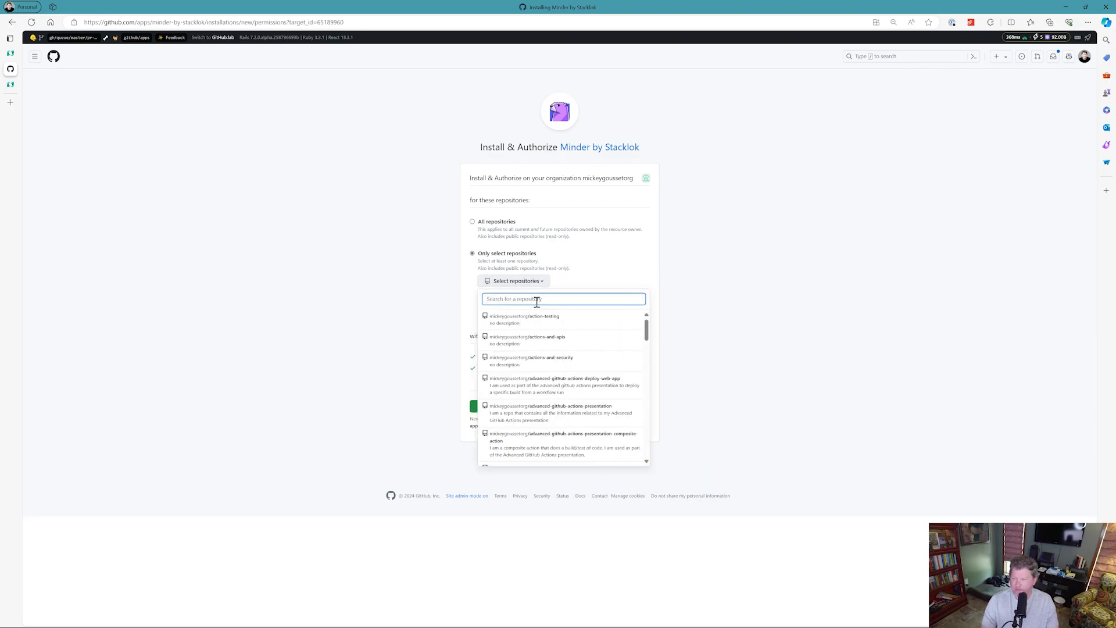
pyautogui.write('java')
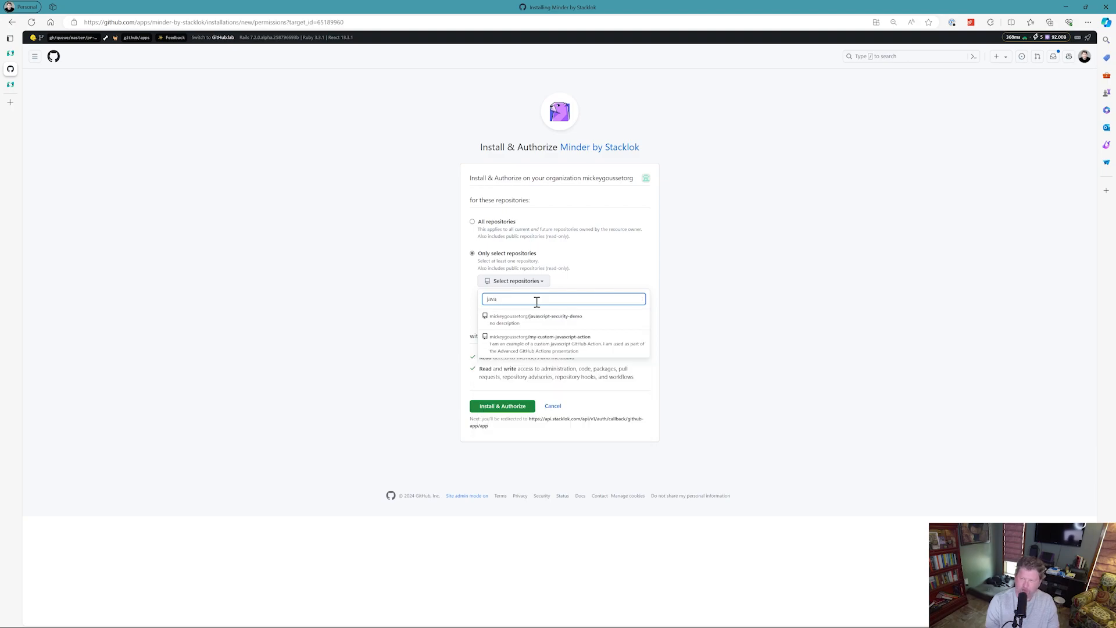
pyautogui.click(541, 319)
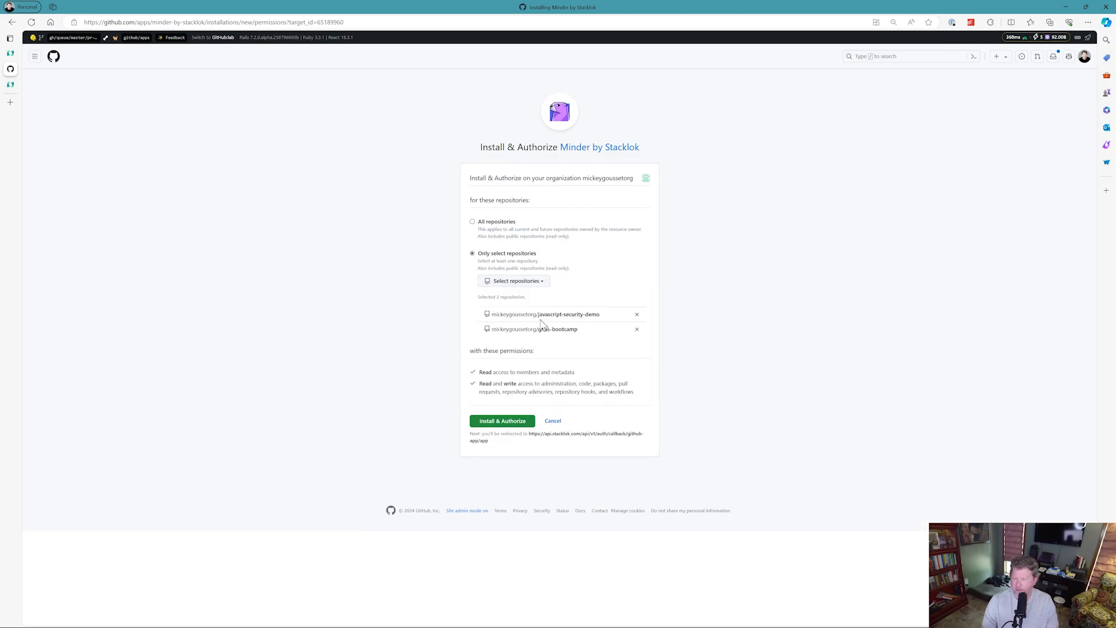
# Browse the repository list to add get-a-dad-joke, then install and authorize Minder.
pyautogui.click(544, 284)
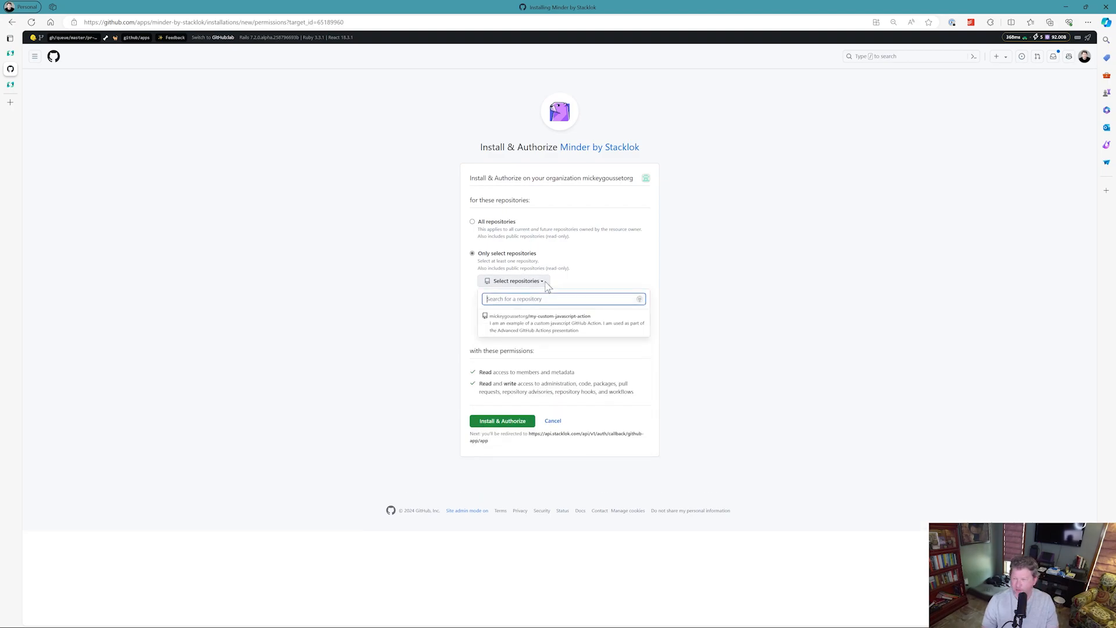
pyautogui.scroll(-1, 561, 381)
pyautogui.scroll(-5, 562, 381)
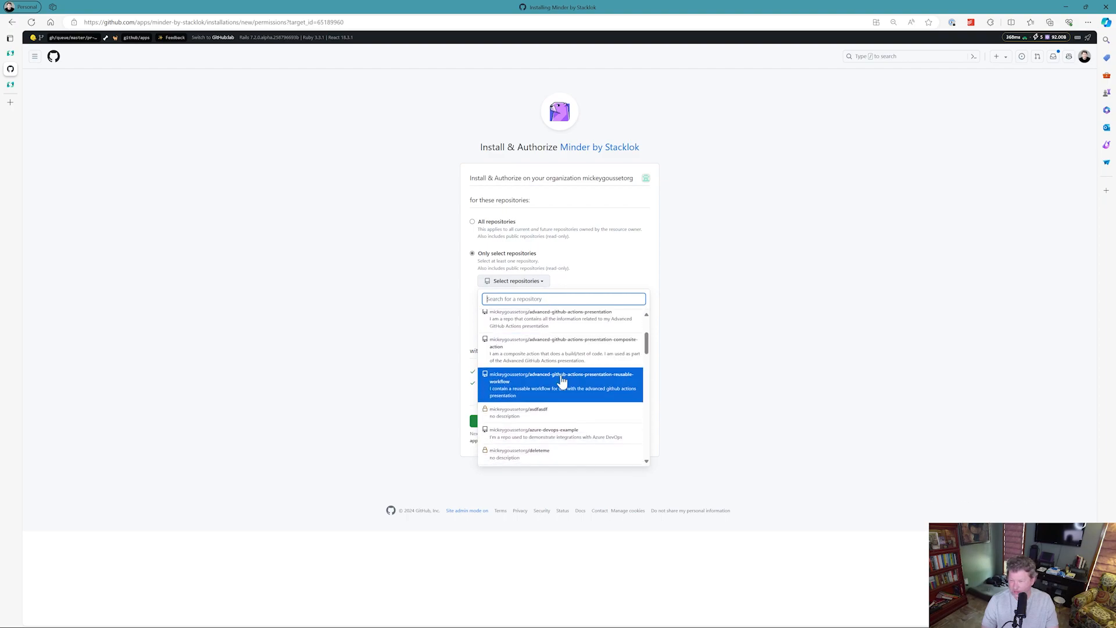
pyautogui.scroll(-3, 581, 381)
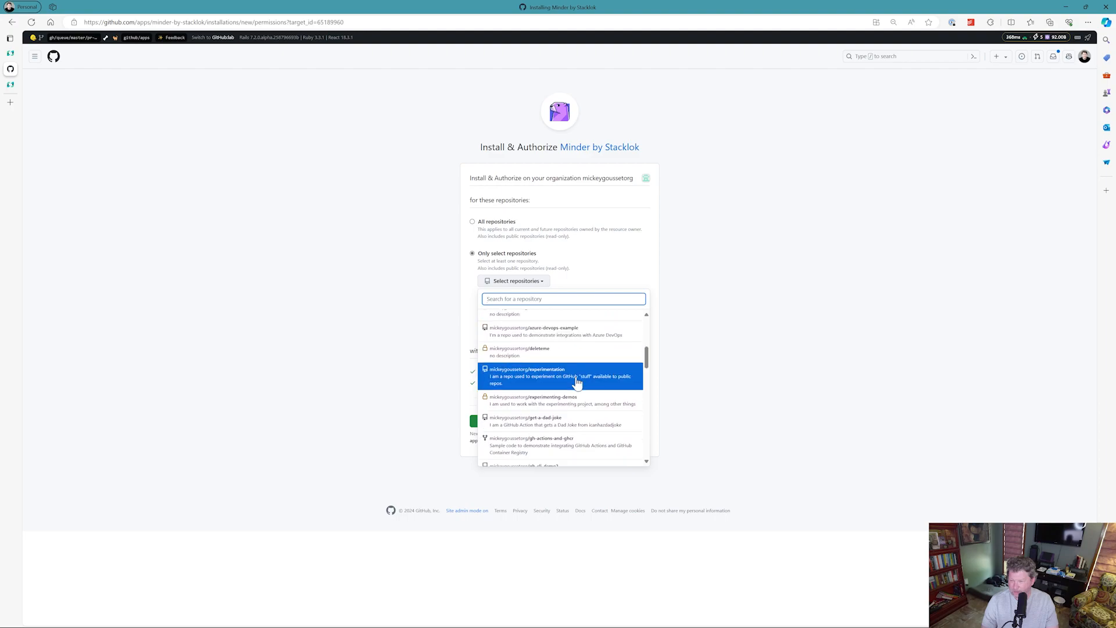
pyautogui.scroll(-2, 593, 379)
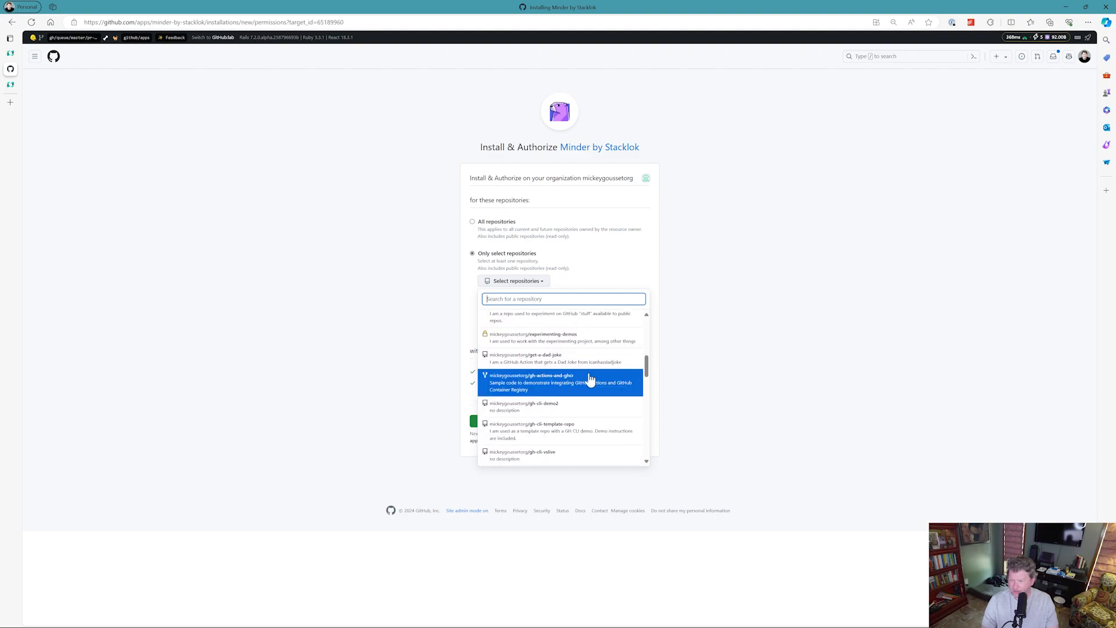
pyautogui.click(544, 359)
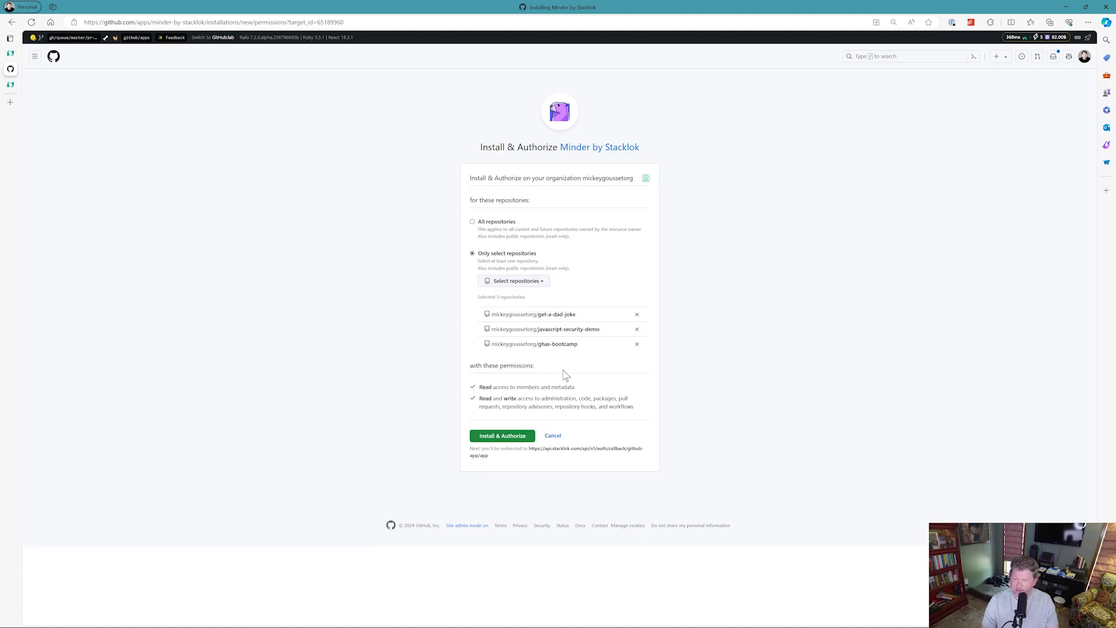
pyautogui.click(509, 438)
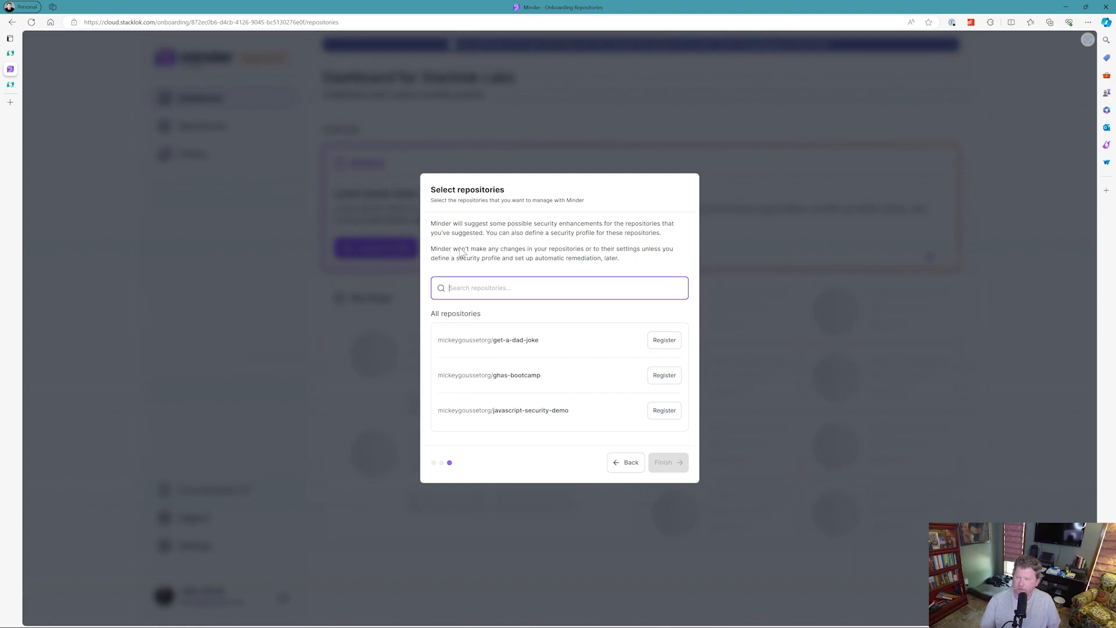
# Register the ghas-bootcamp and get-a-dad-joke repositories in Minder and finish onboarding.
pyautogui.click(664, 379)
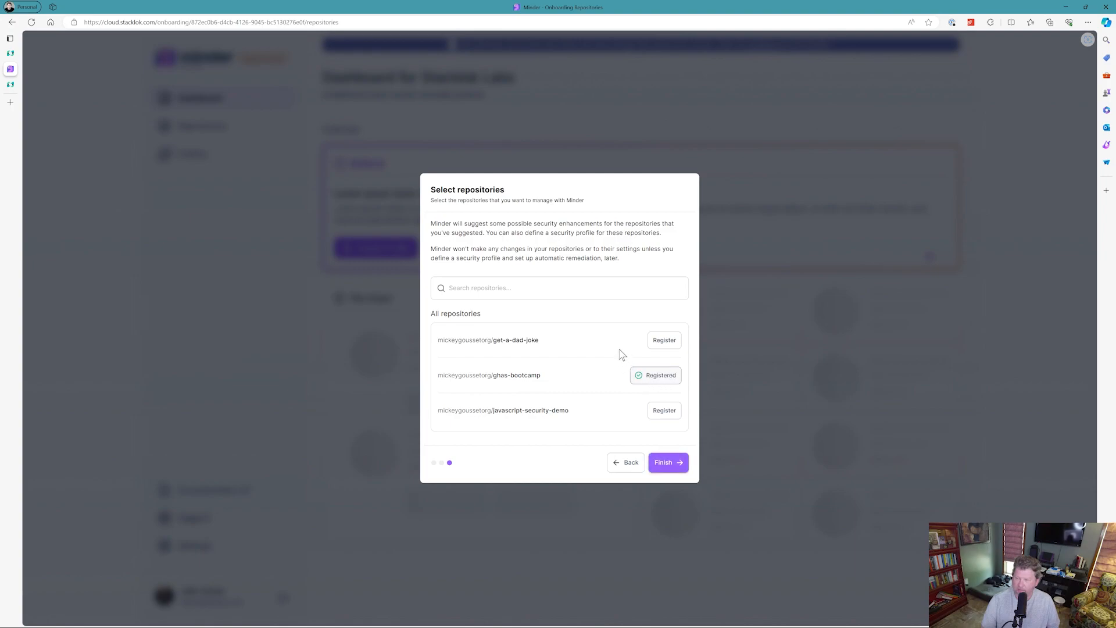
pyautogui.click(661, 348)
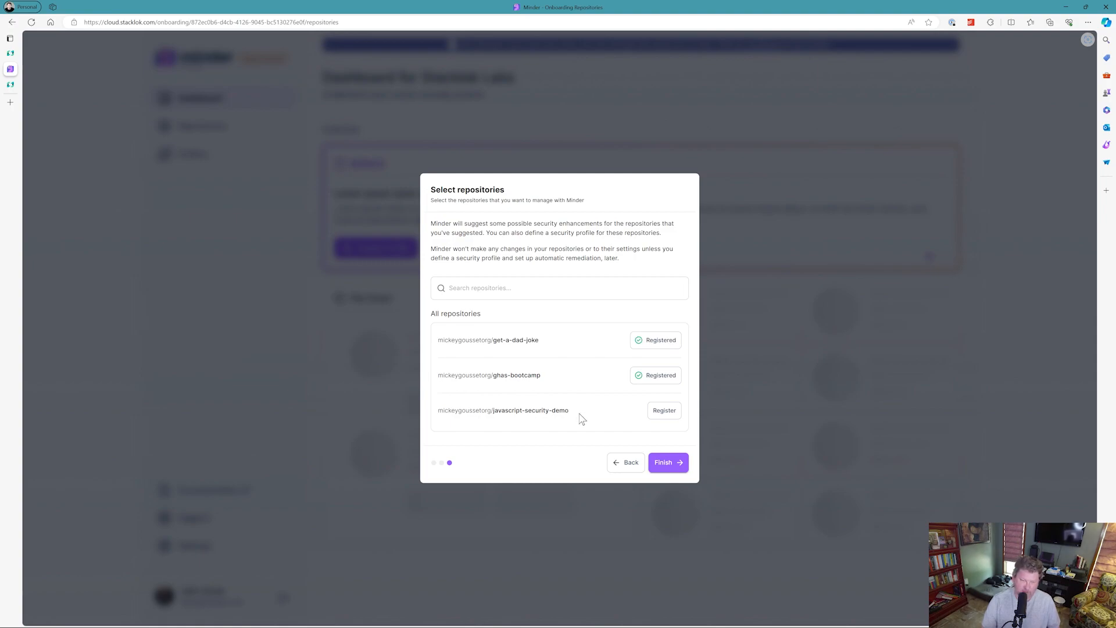
pyautogui.click(665, 464)
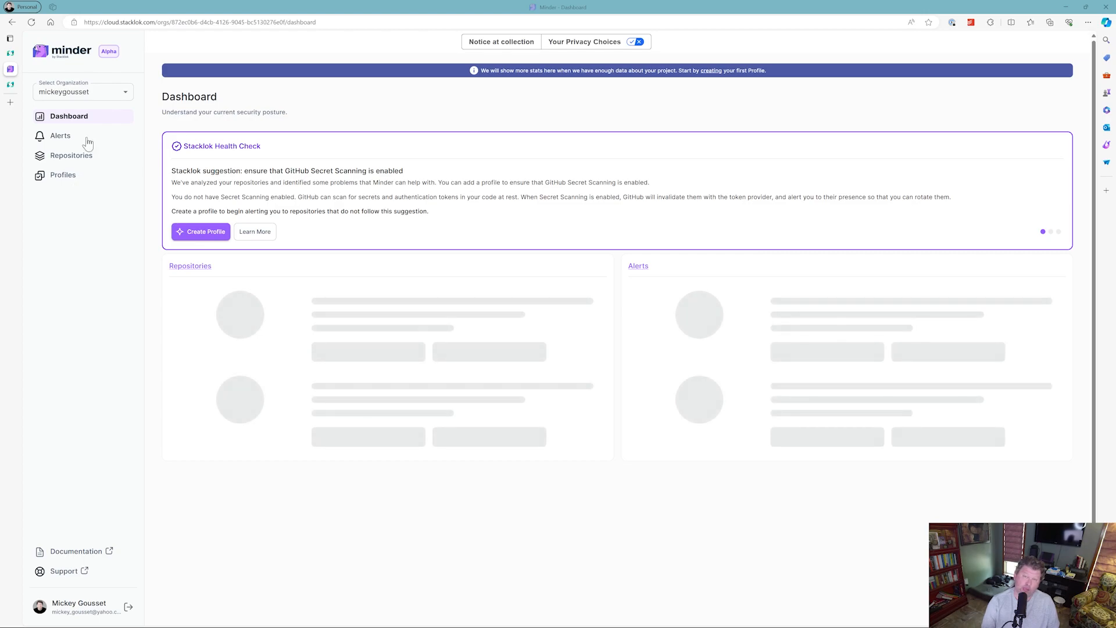
pyautogui.moveTo(102, 53); pyautogui.dragTo(120, 52)
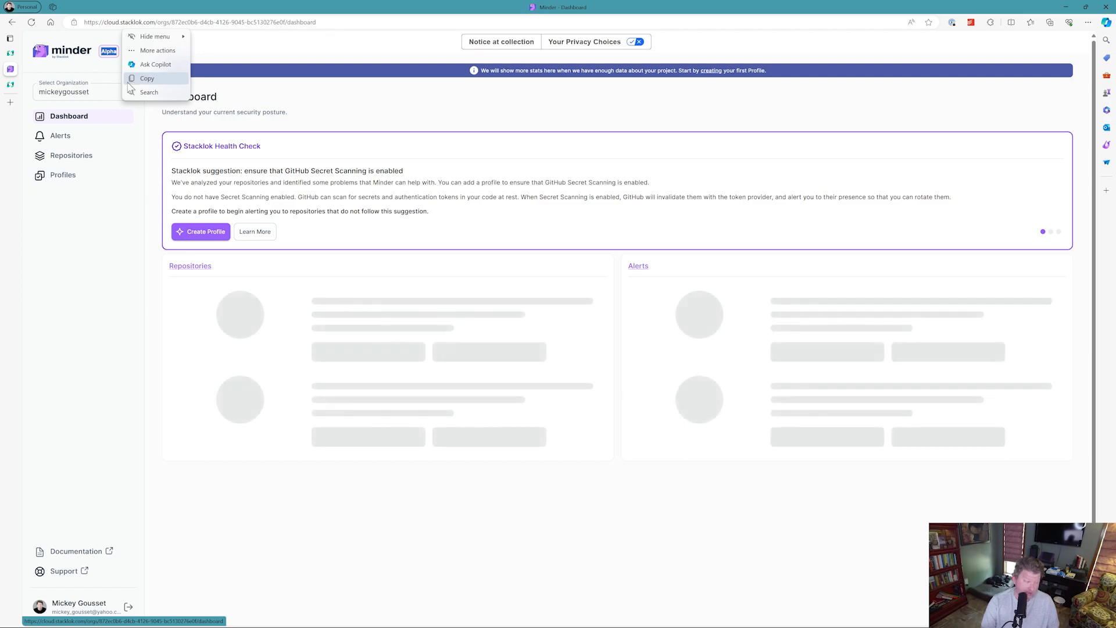
pyautogui.click(131, 80)
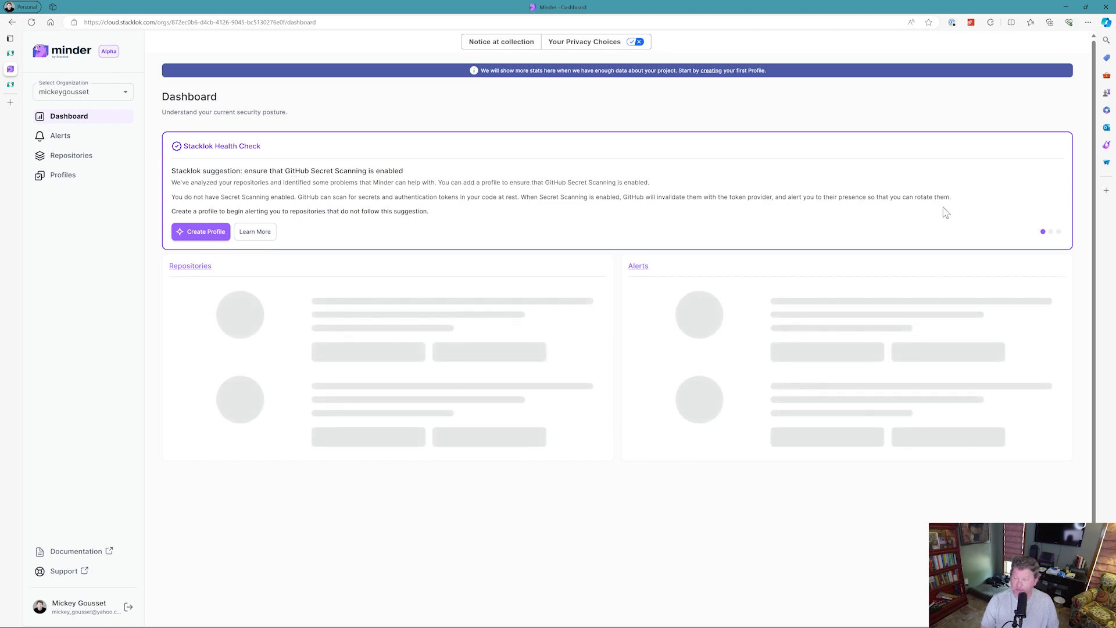
# Page through the Stacklok Health Check suggestions on the dashboard.
pyautogui.click(1052, 233)
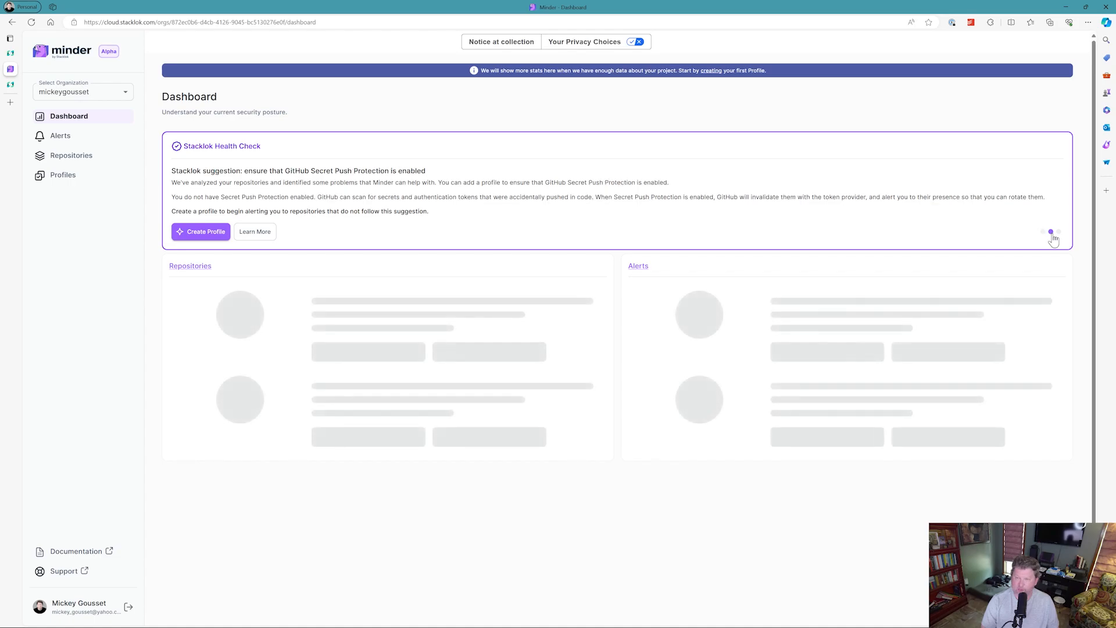
pyautogui.click(1059, 232)
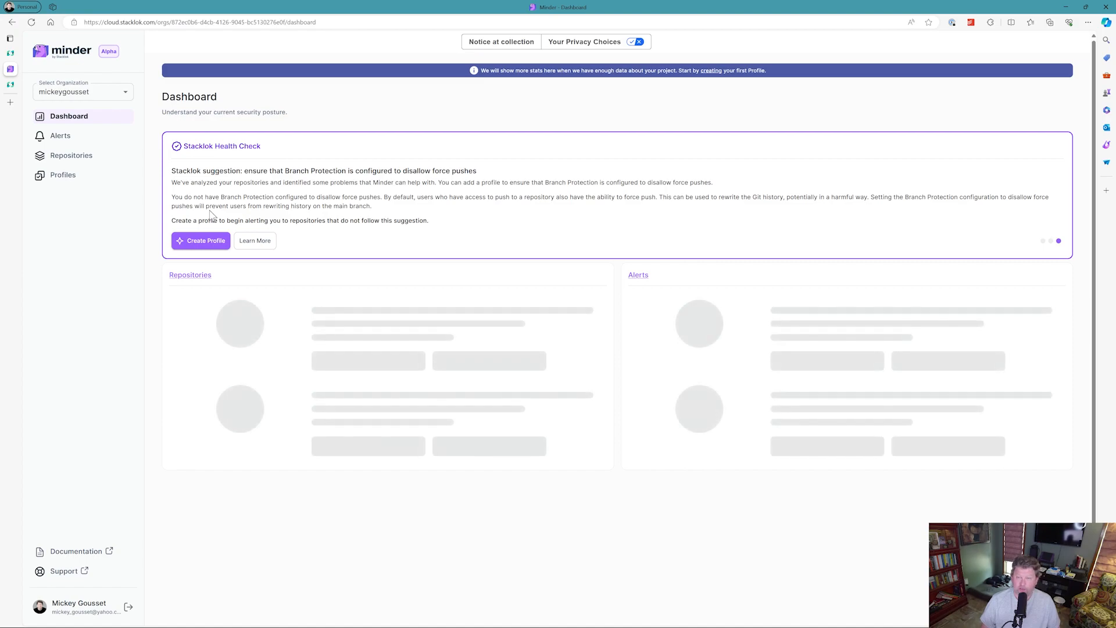
pyautogui.click(201, 241)
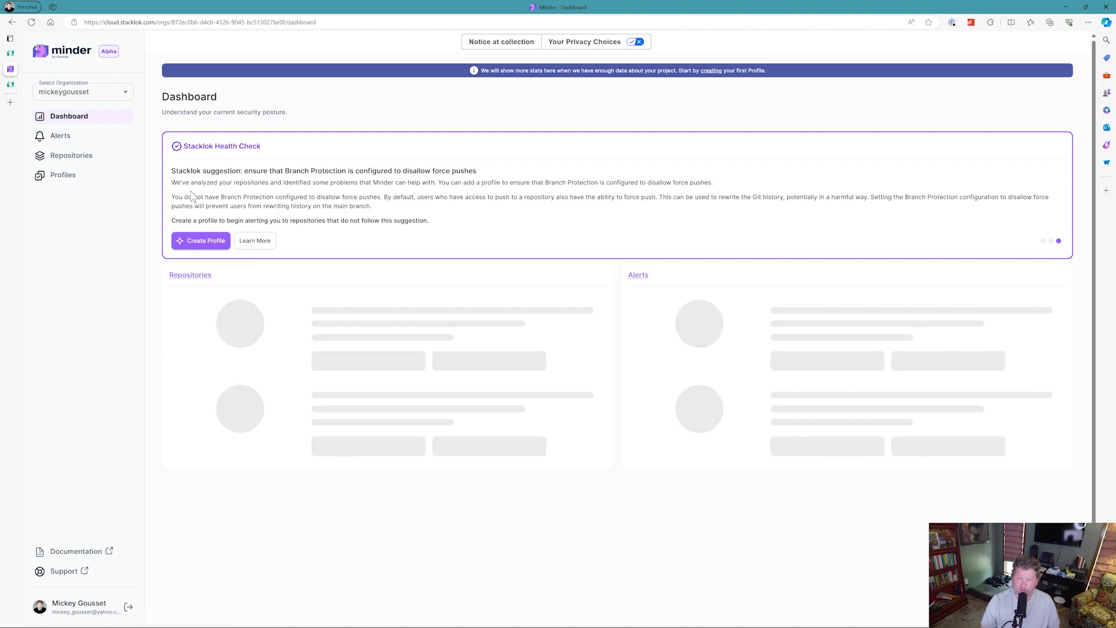
# Go to the Profiles page and start creating a new profile.
pyautogui.click(58, 181)
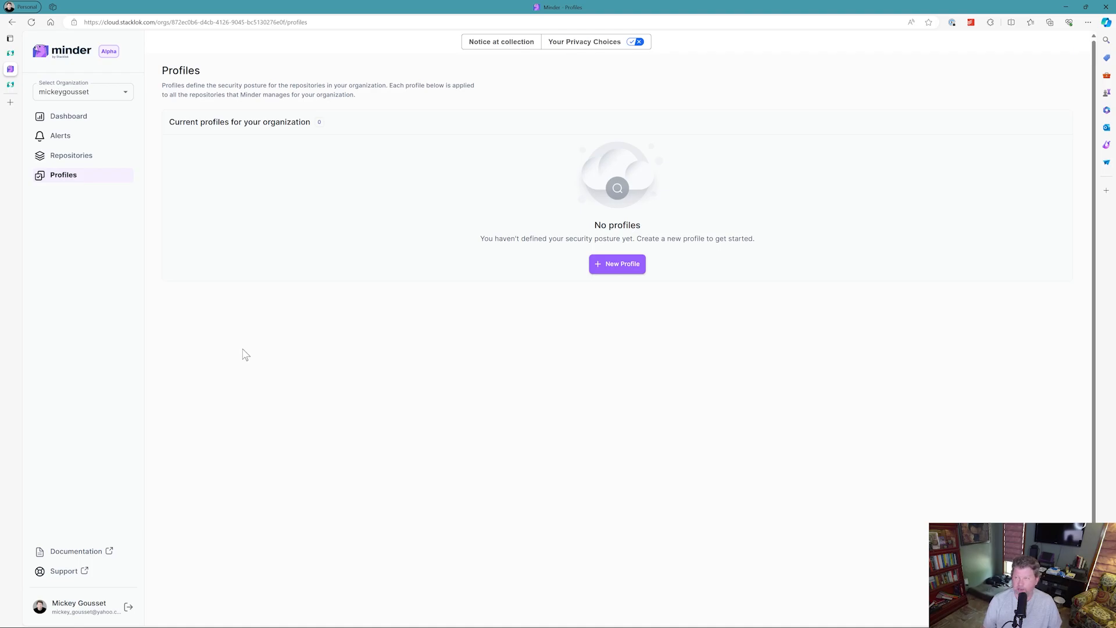
pyautogui.click(600, 270)
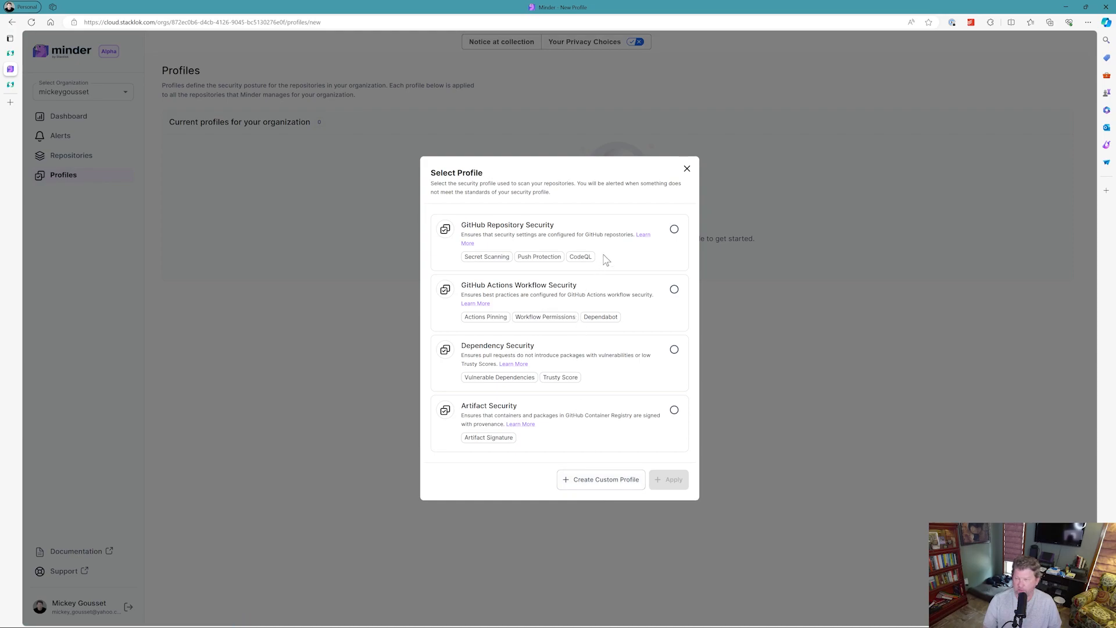
# Apply the GitHub Repository Security profile and glance at the profile's row options.
pyautogui.click(674, 230)
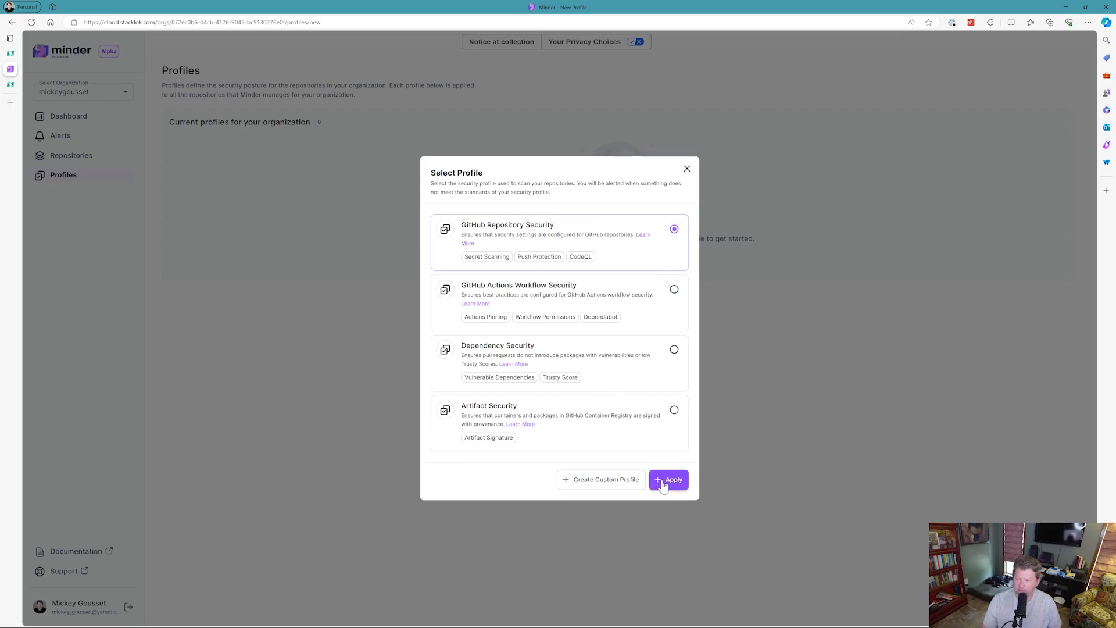
pyautogui.click(664, 482)
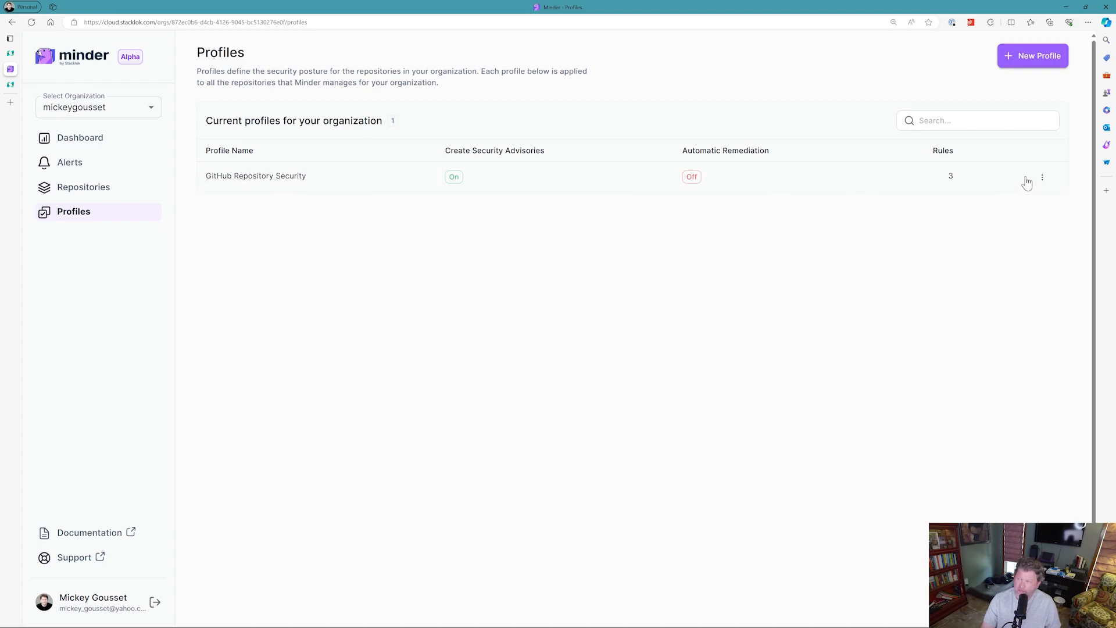
pyautogui.click(1044, 179)
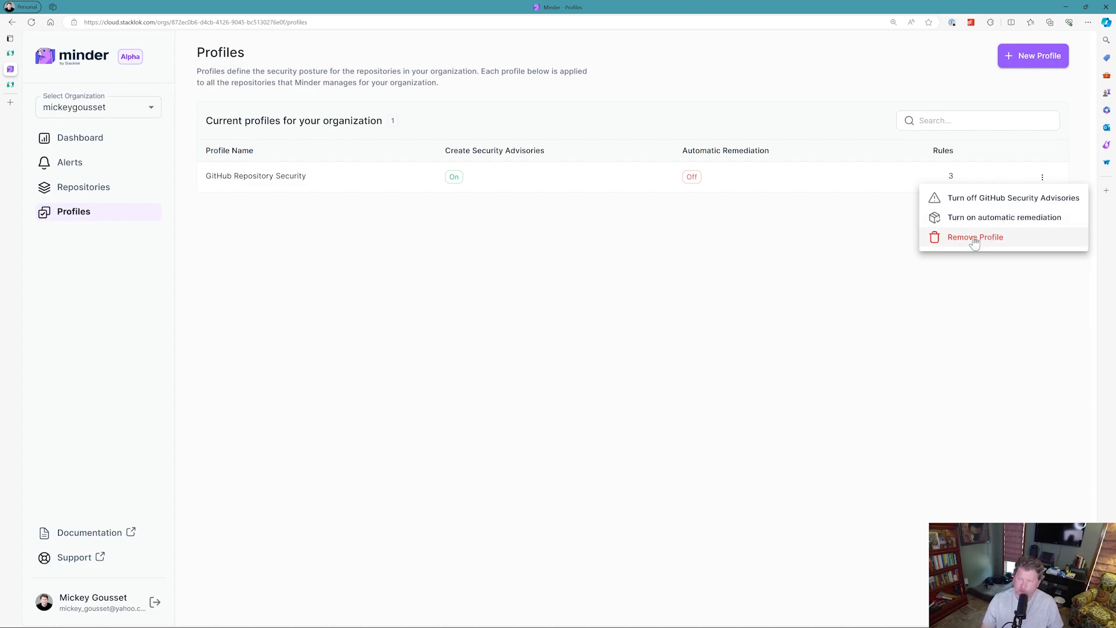
pyautogui.click(466, 276)
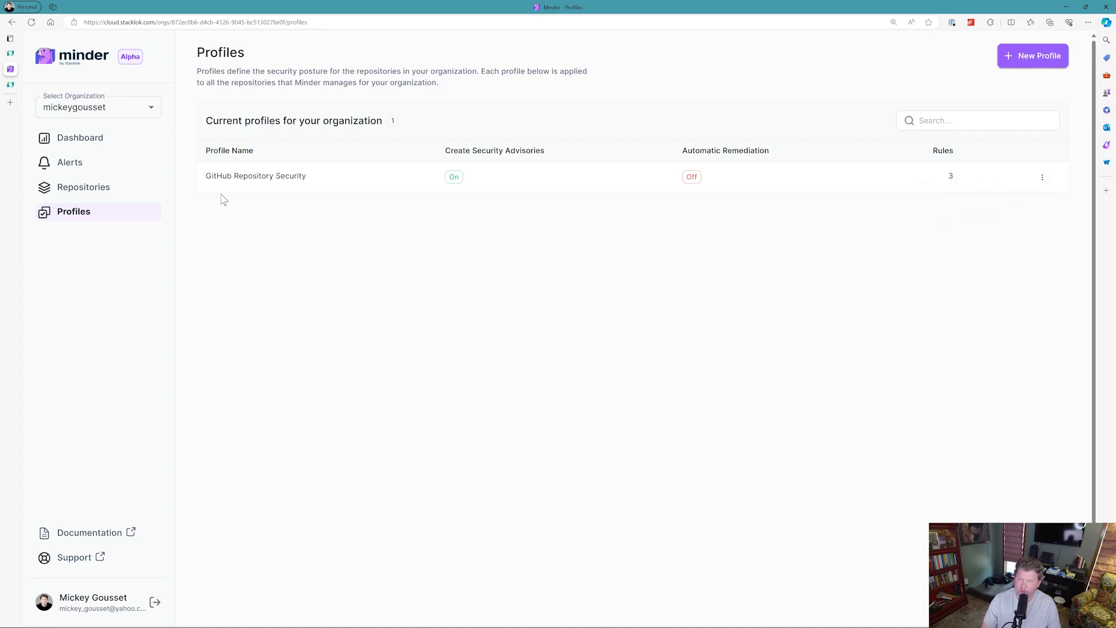
# Open the GitHub Repository Security profile and inspect the configuration of each of its three rules.
pyautogui.click(250, 183)
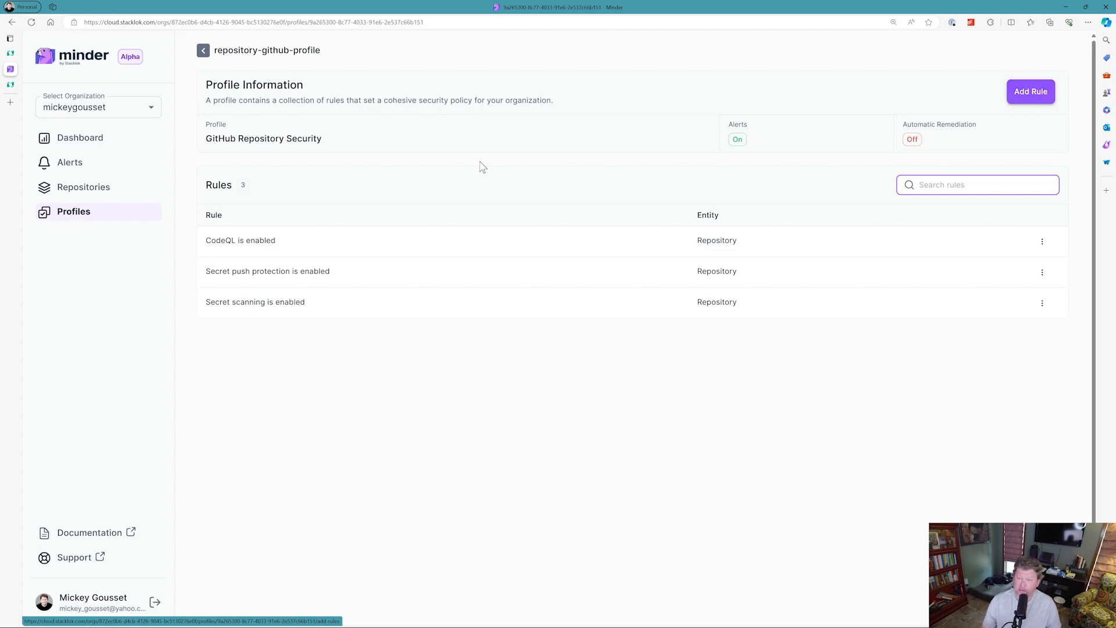
pyautogui.click(267, 247)
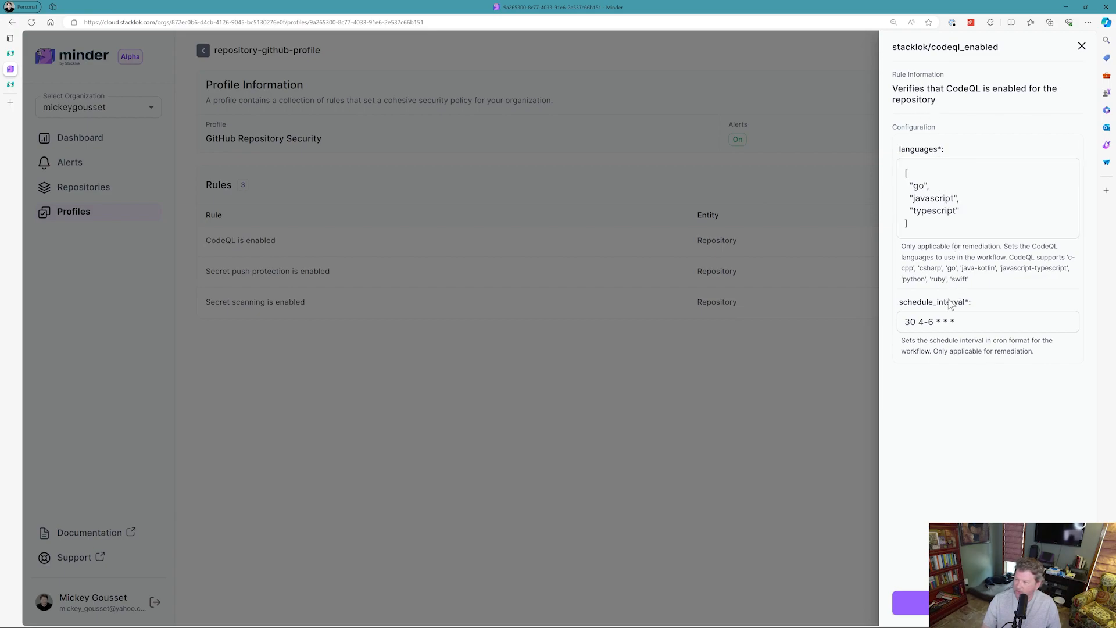
pyautogui.click(735, 403)
pyautogui.click(307, 274)
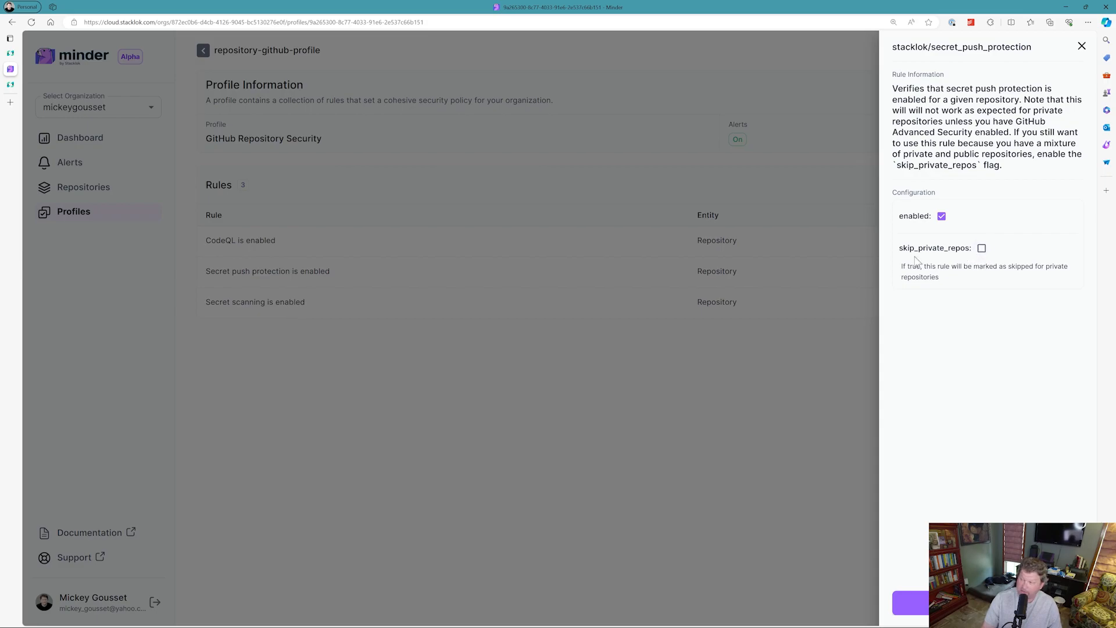
pyautogui.click(551, 317)
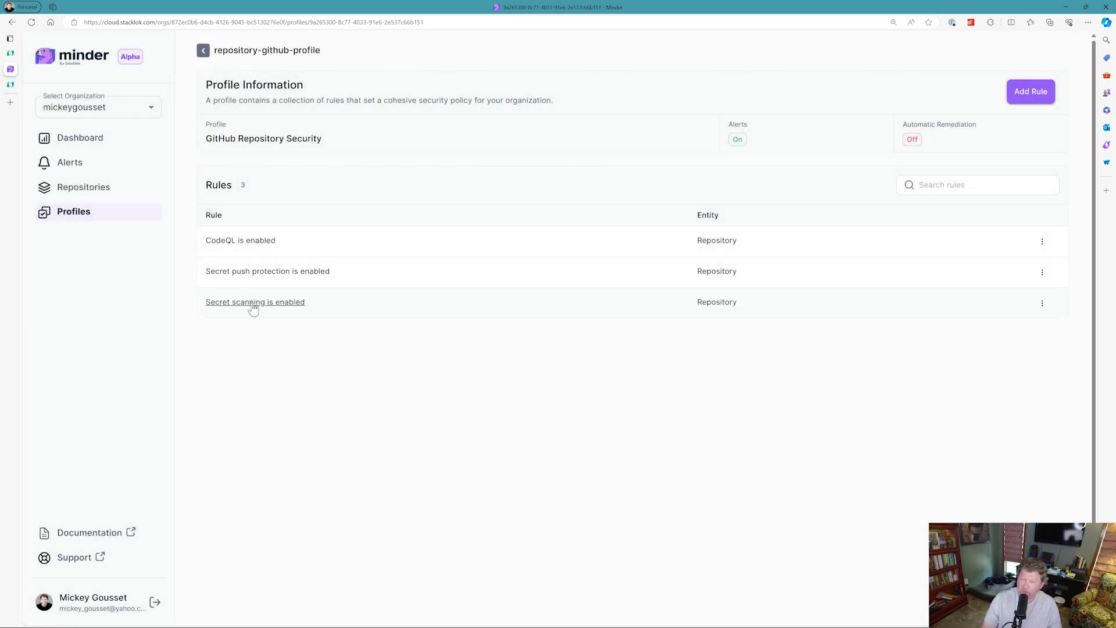
pyautogui.click(253, 304)
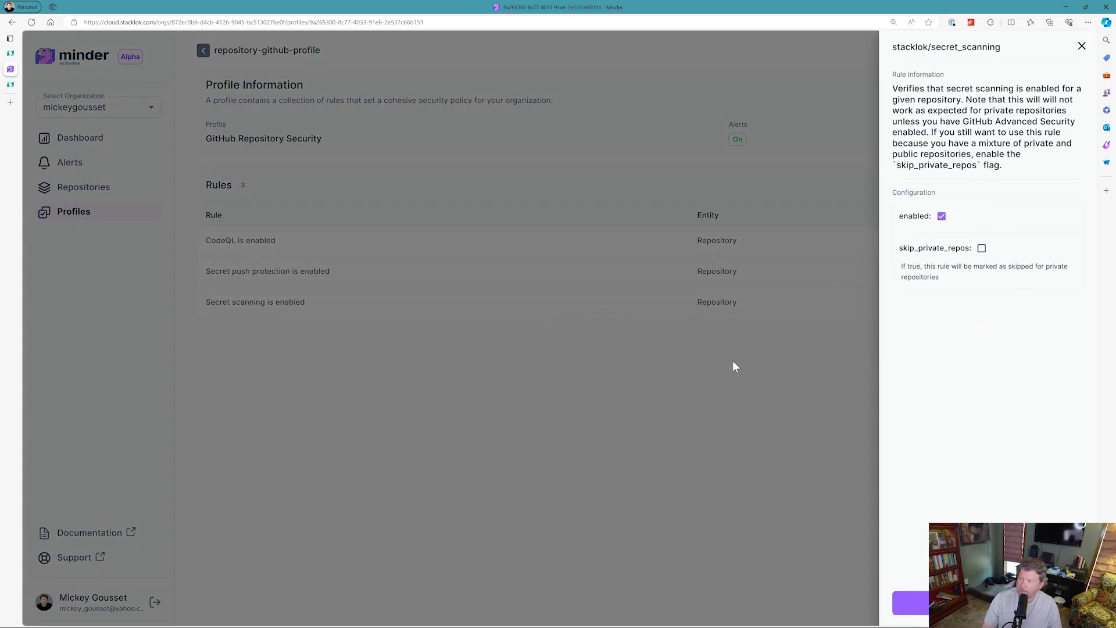
pyautogui.click(486, 381)
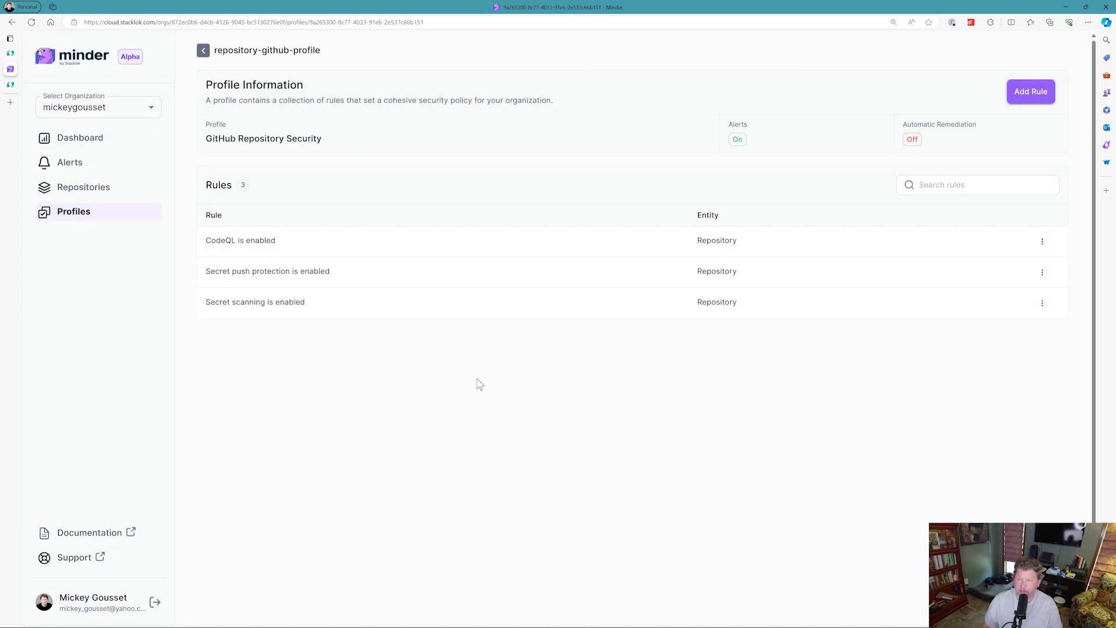
pyautogui.click(91, 224)
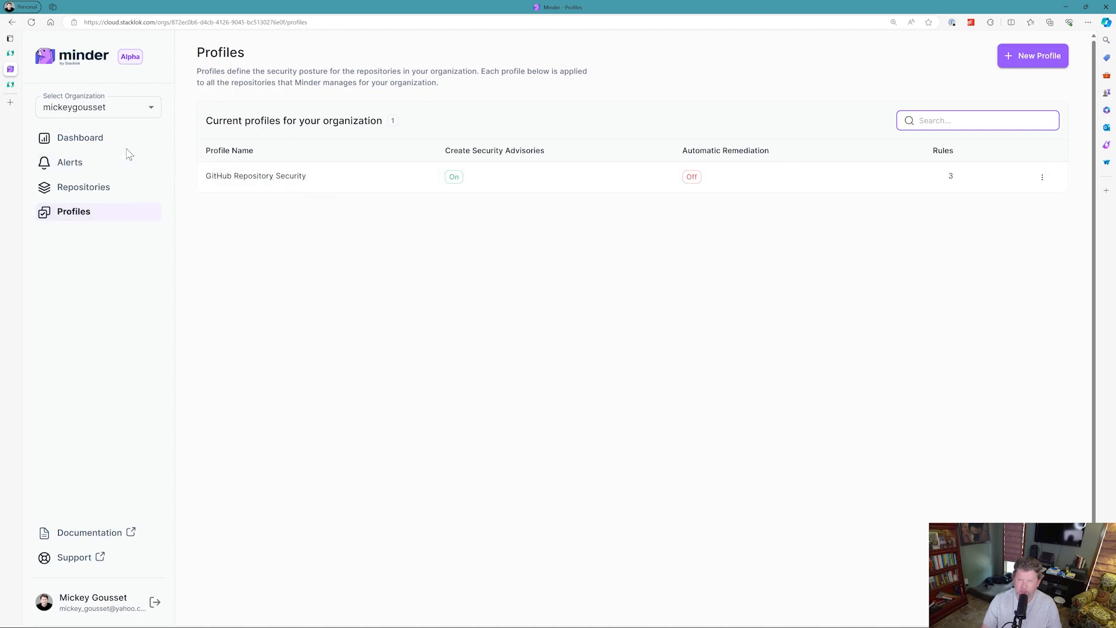
# Review the repositories and alerts charts on the dashboard.
pyautogui.click(90, 140)
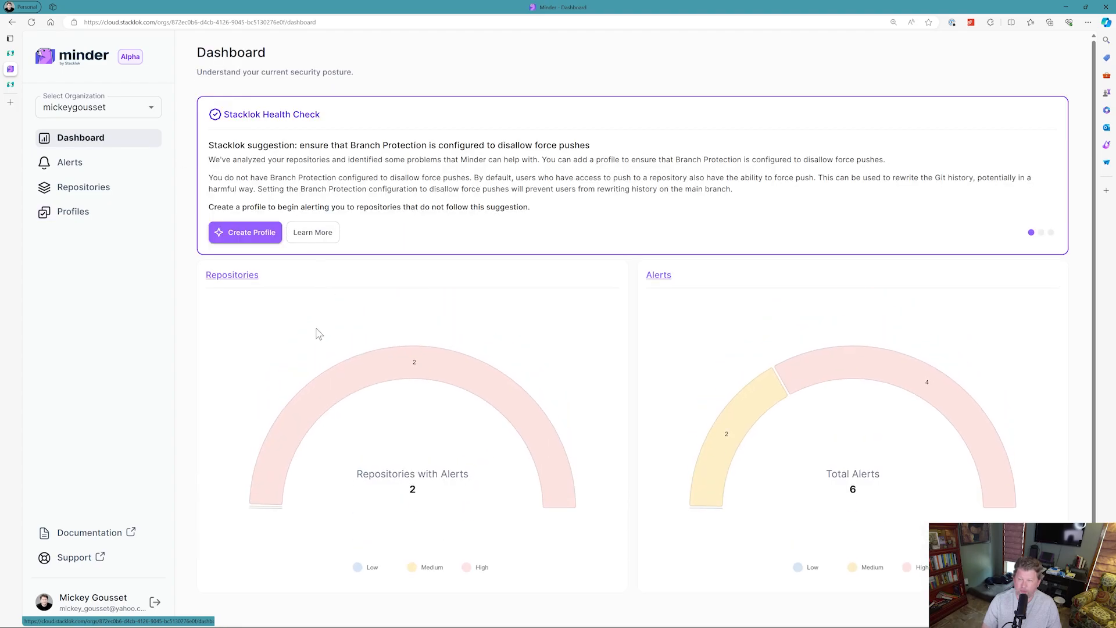
pyautogui.moveTo(468, 351)
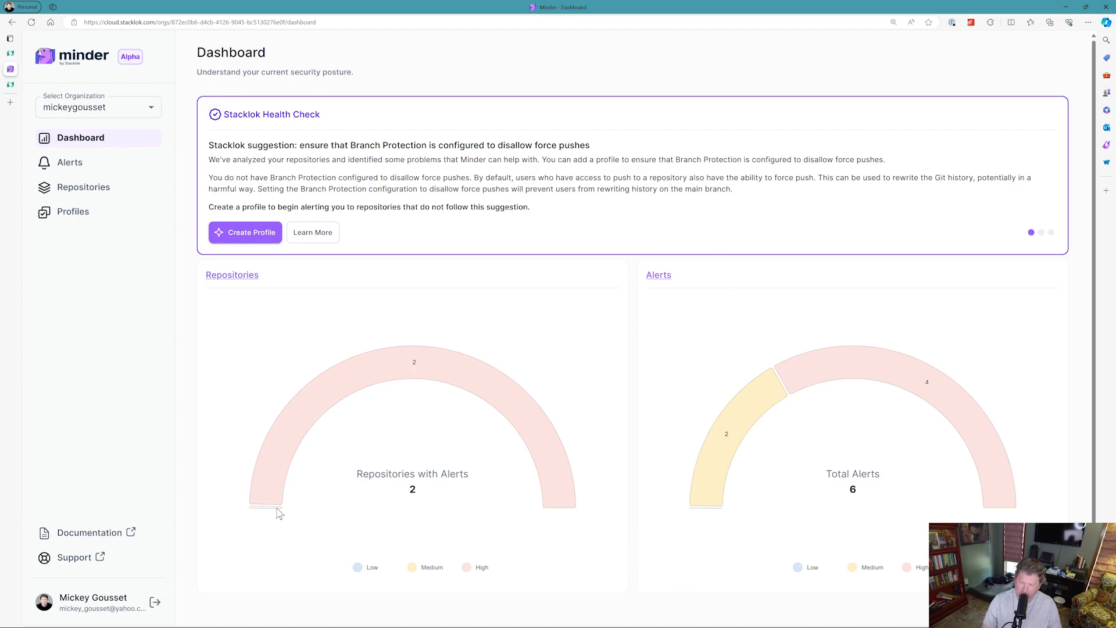
pyautogui.moveTo(280, 512)
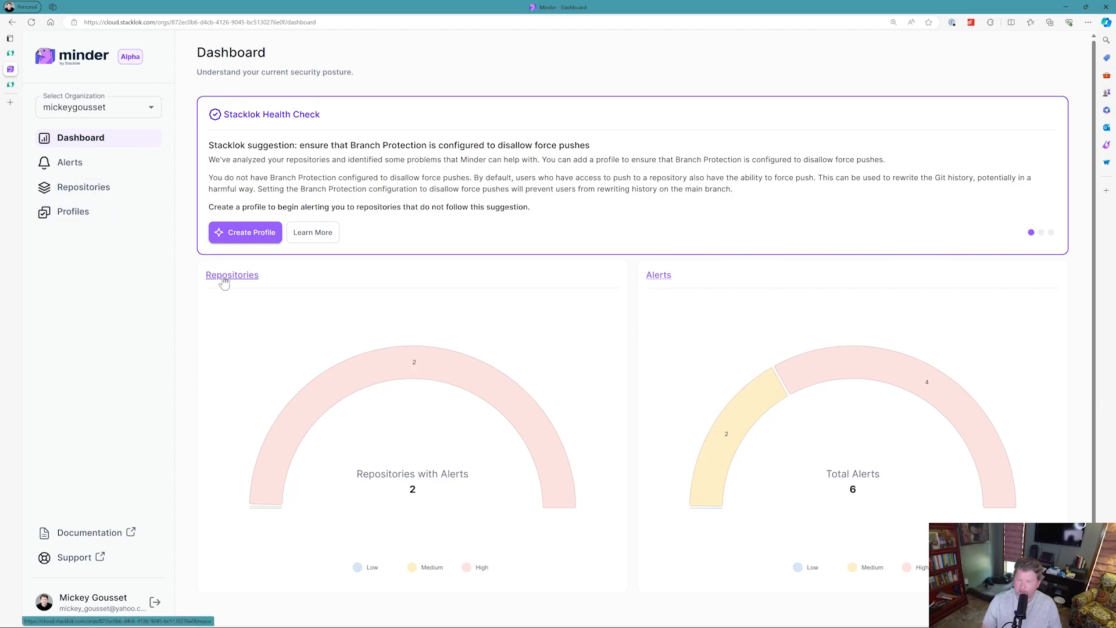
# Open the get-a-dad-joke repository's alerts and view the CodeQL alert details.
pyautogui.click(73, 196)
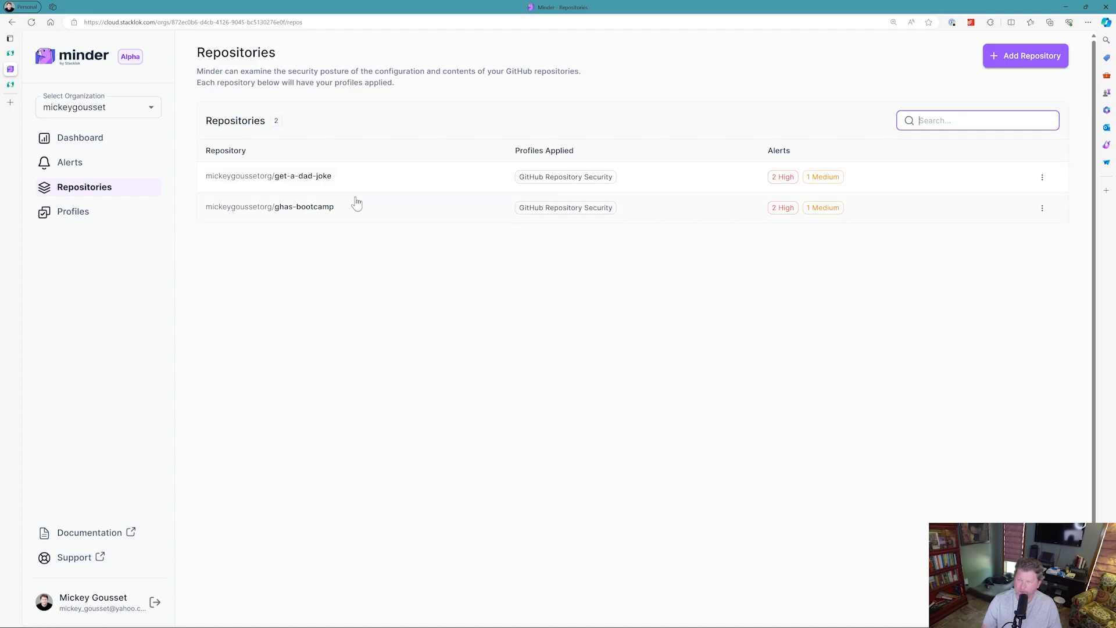
pyautogui.click(319, 180)
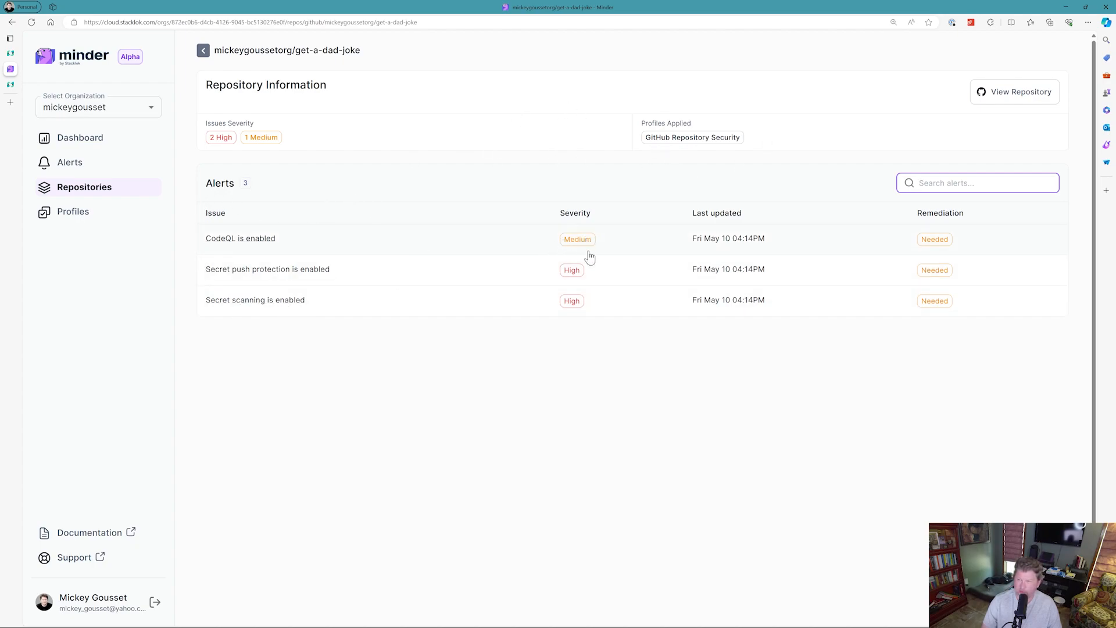
pyautogui.click(320, 245)
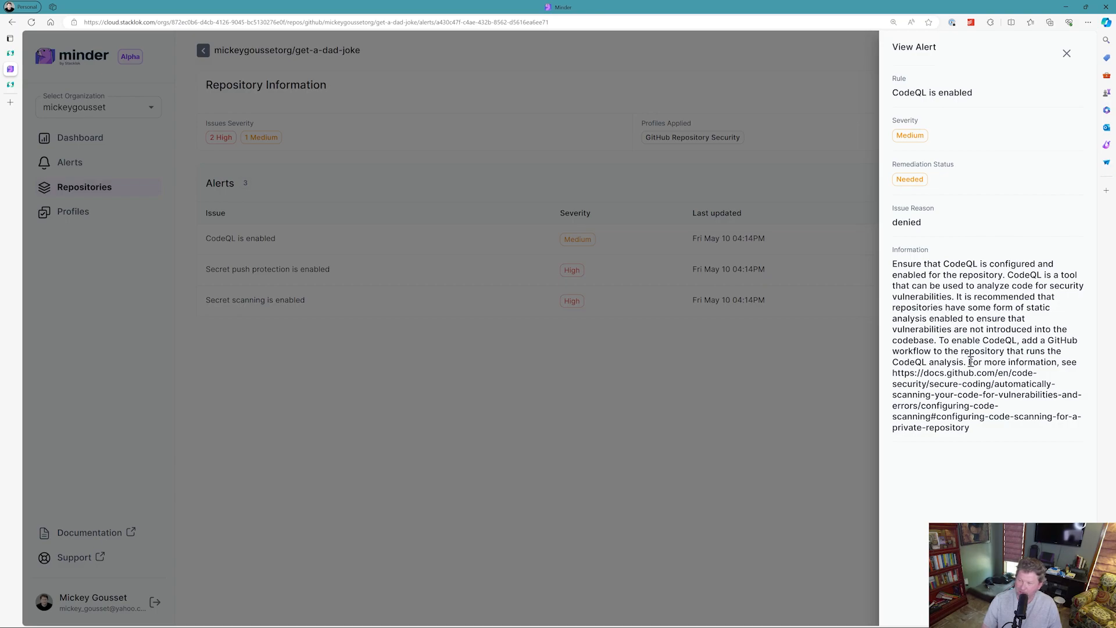
pyautogui.click(626, 426)
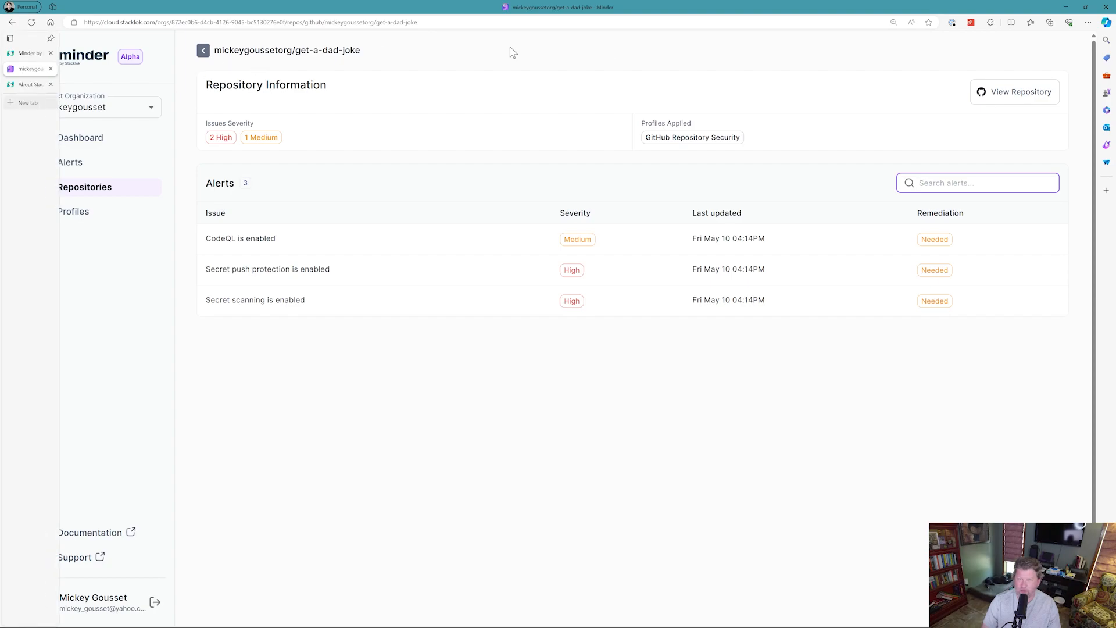
# Open the get-a-dad-joke repository on GitHub in a new tab and switch to it.
pyautogui.rightClick(1000, 98)
pyautogui.click(1012, 104)
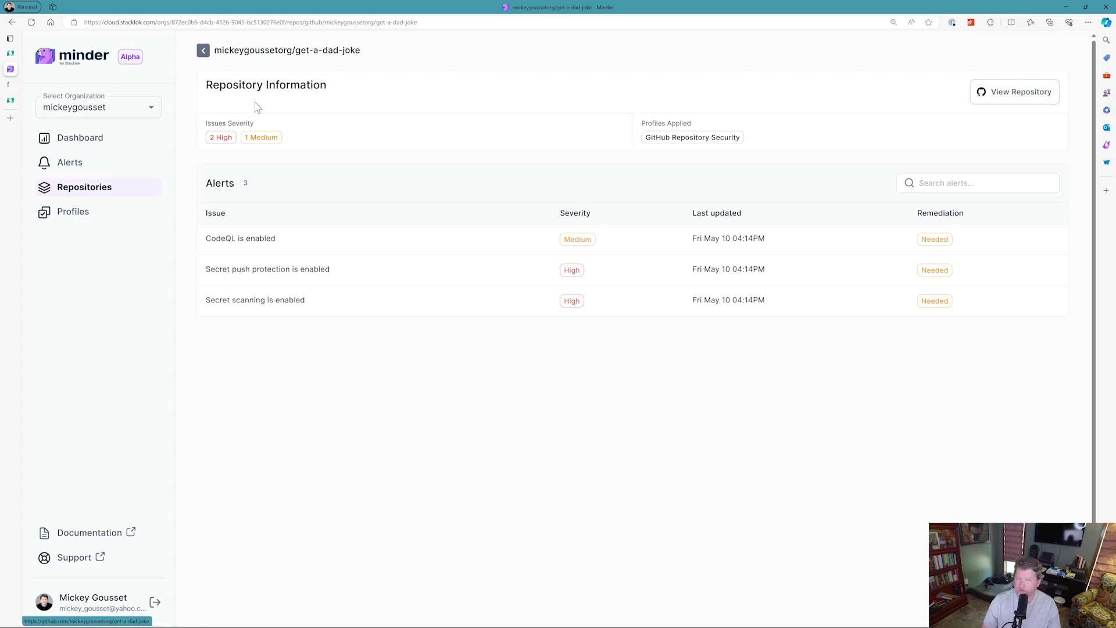
pyautogui.moveTo(13, 92)
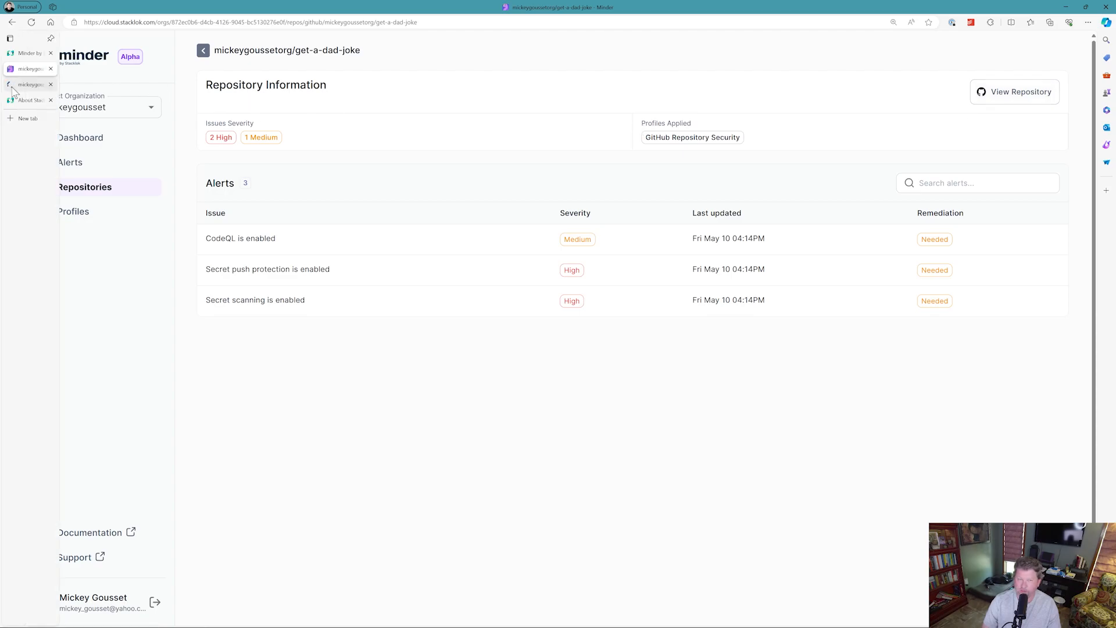
pyautogui.click(12, 87)
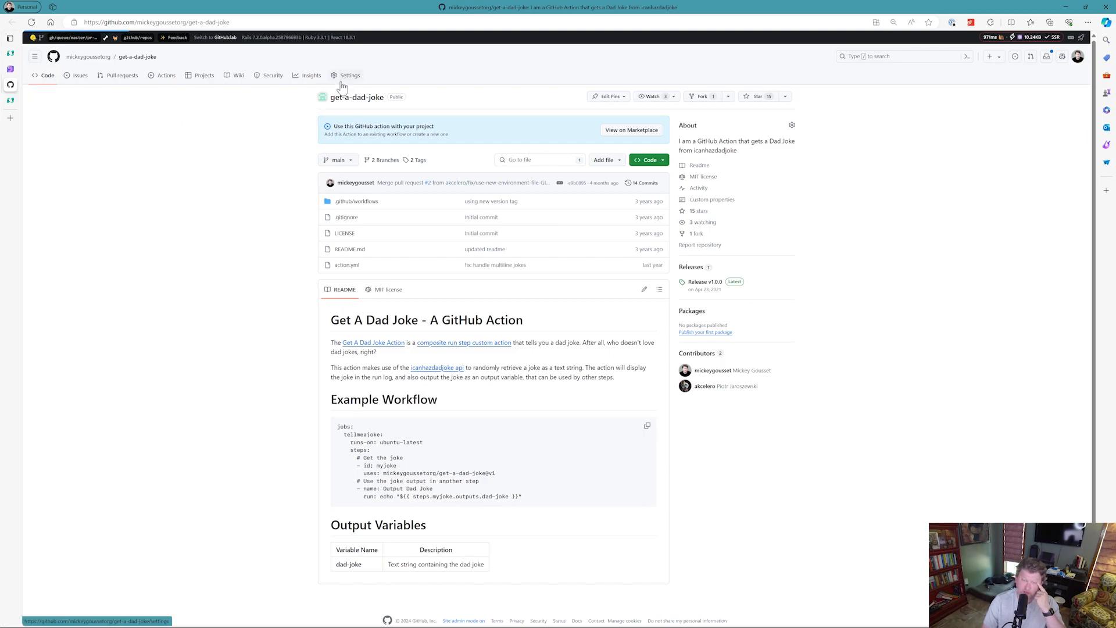
# Enable secret scanning in the repository's Code security and analysis settings.
pyautogui.click(346, 79)
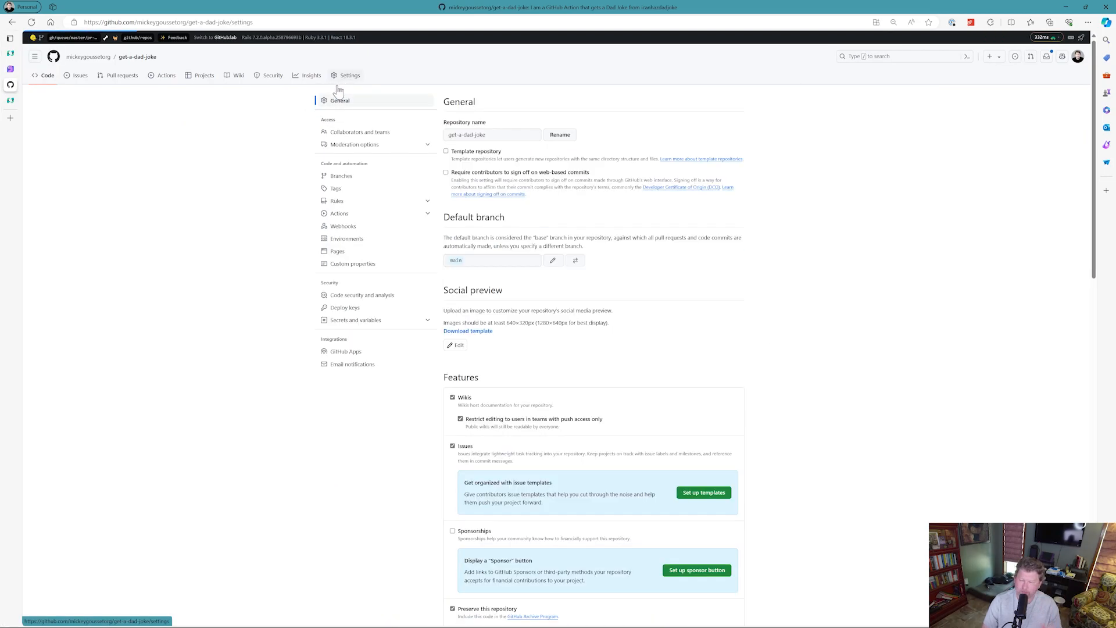
pyautogui.click(371, 300)
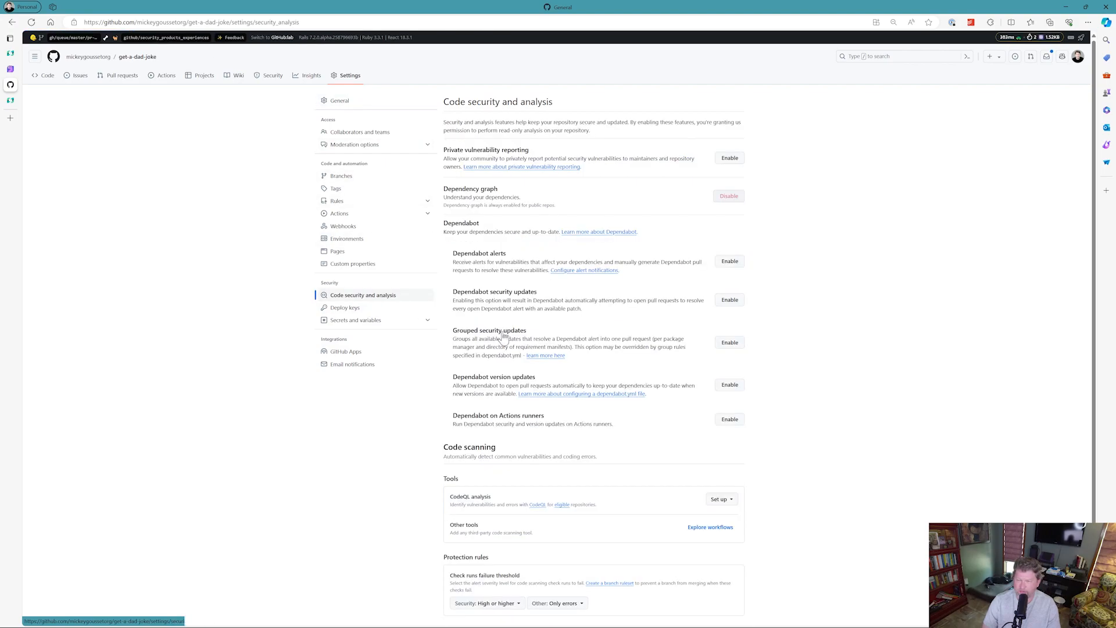
pyautogui.scroll(-1, 659, 365)
pyautogui.scroll(-1, 656, 365)
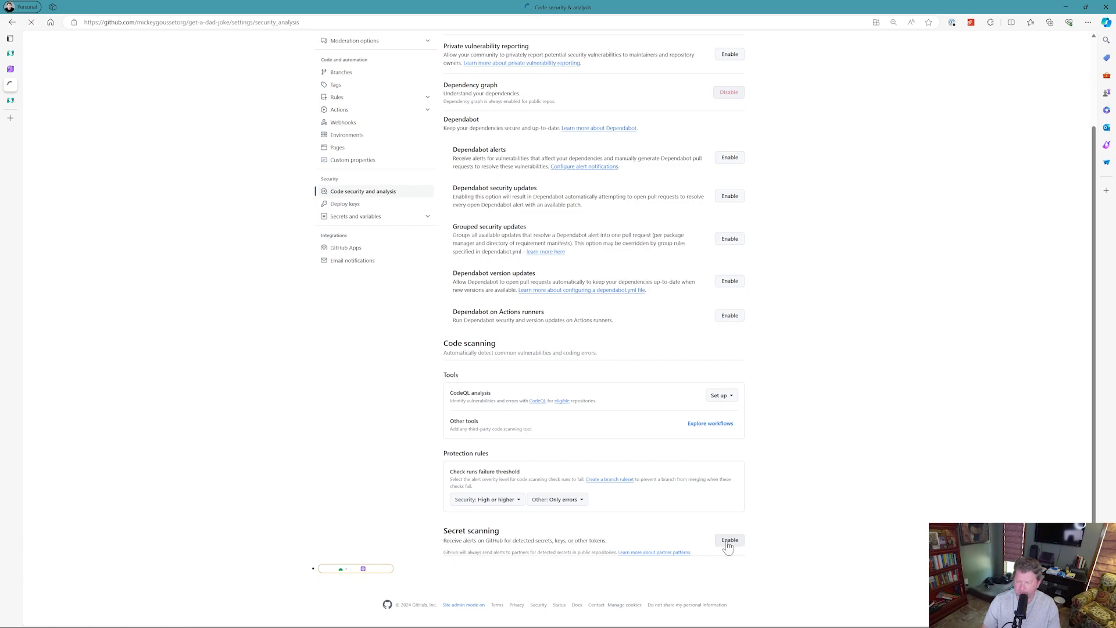
pyautogui.scroll(-1, 767, 523)
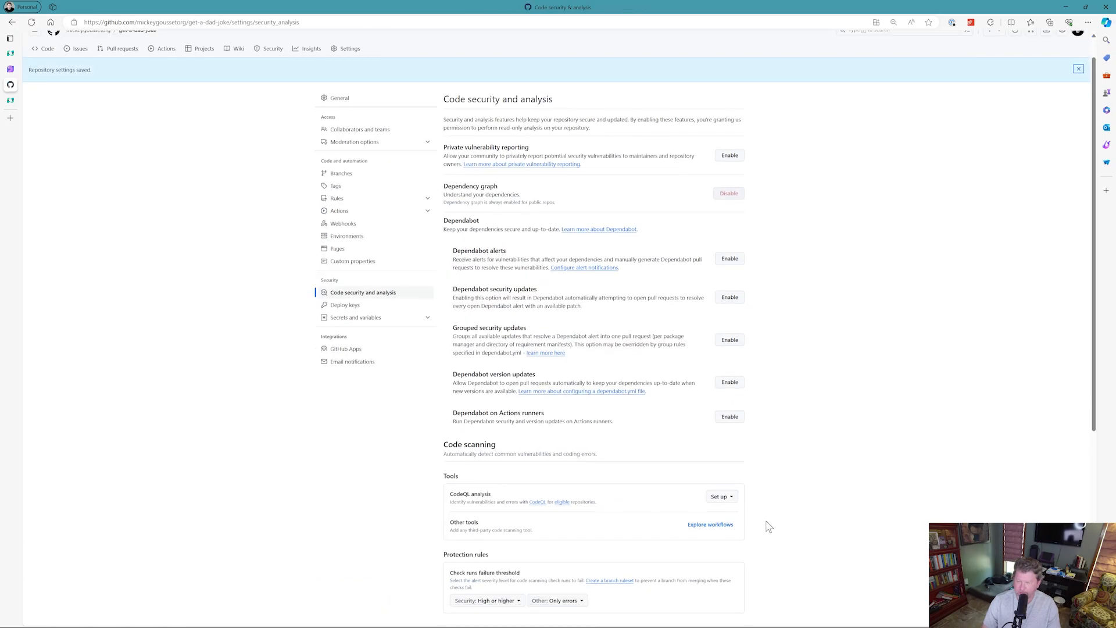
pyautogui.scroll(-5, 769, 526)
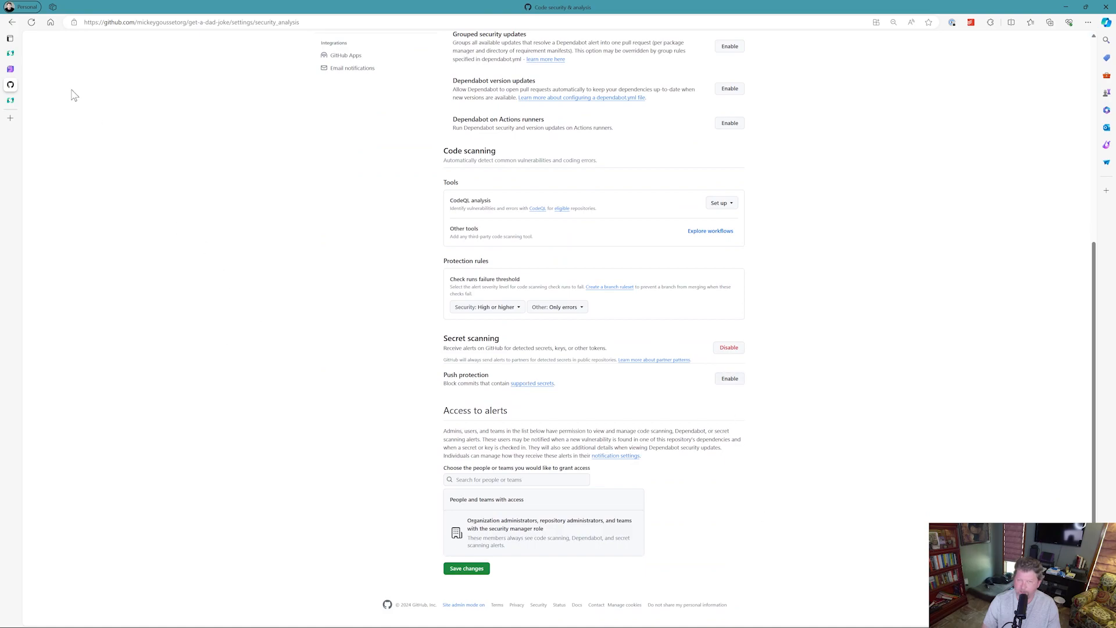
# Return to Minder, reload the get-a-dad-joke alerts, and open the dashboard.
pyautogui.click(10, 71)
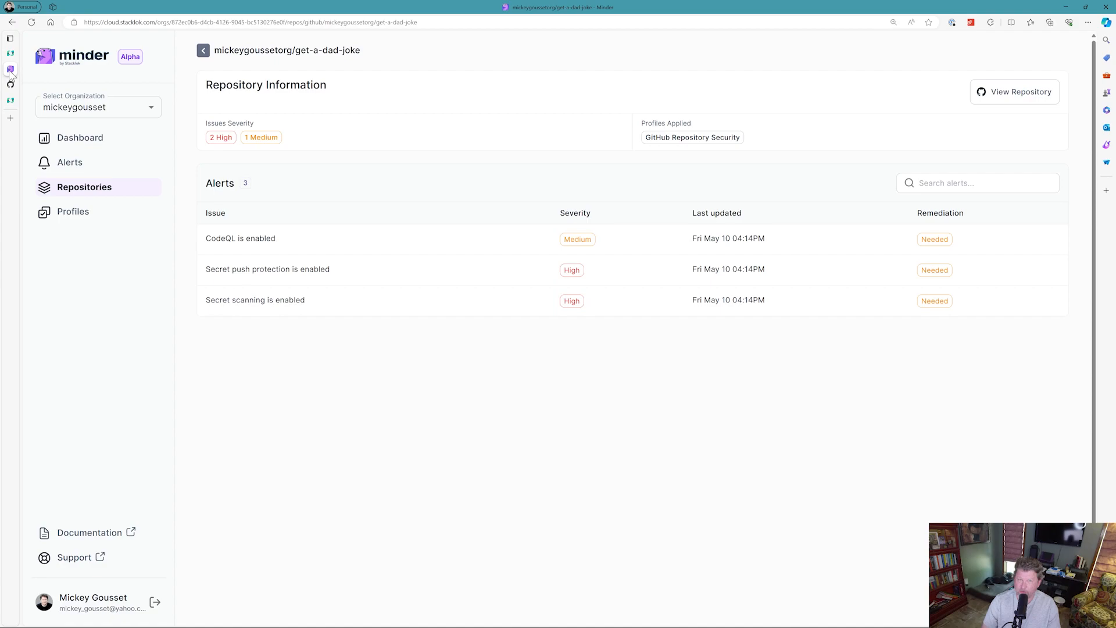
pyautogui.click(32, 23)
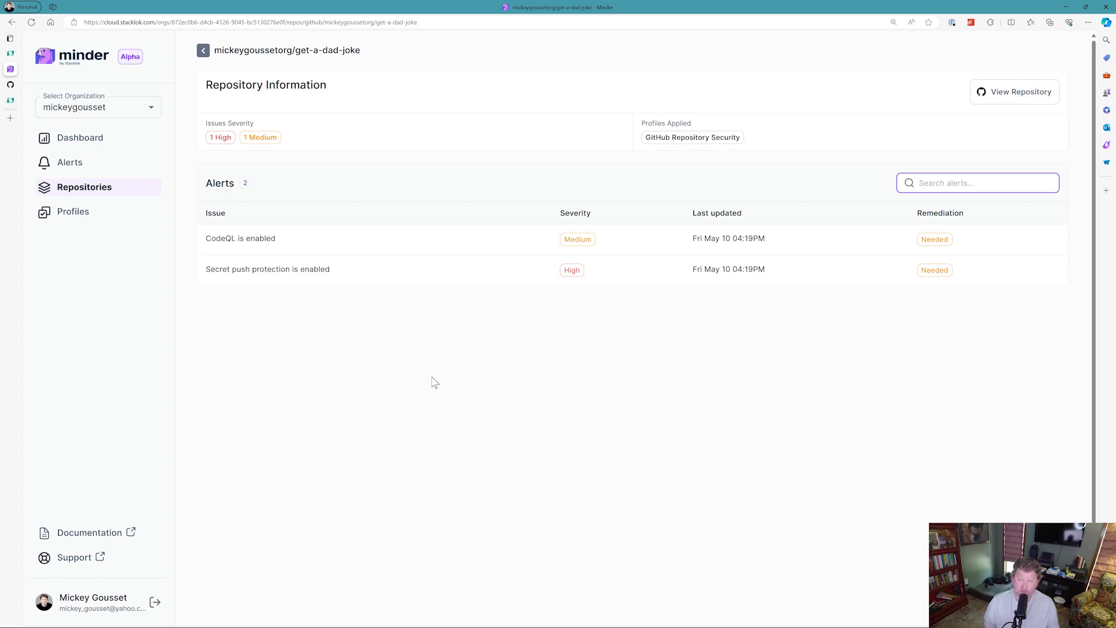
pyautogui.click(81, 137)
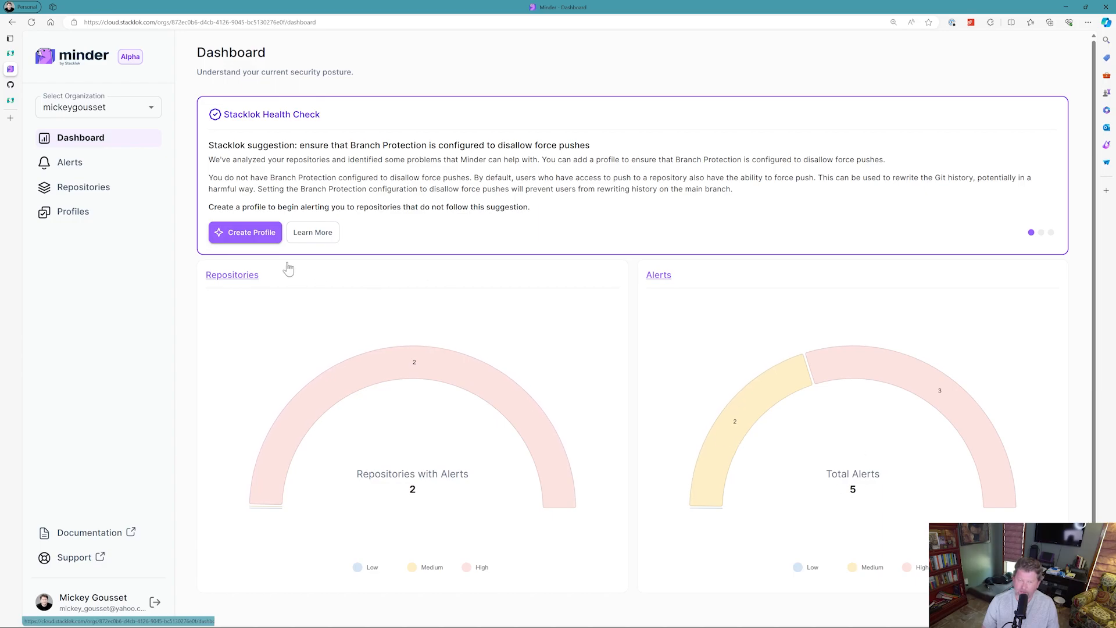
# Open the Alerts page, view the ghas-bootcamp CodeQL alert details, and return to the dashboard.
pyautogui.click(82, 168)
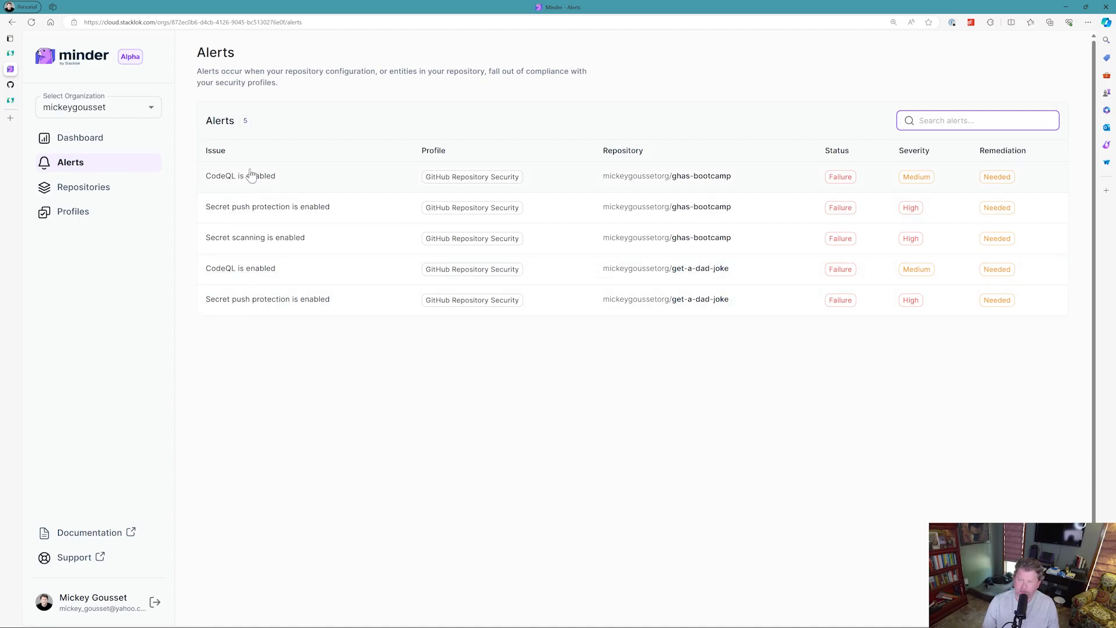
pyautogui.click(284, 179)
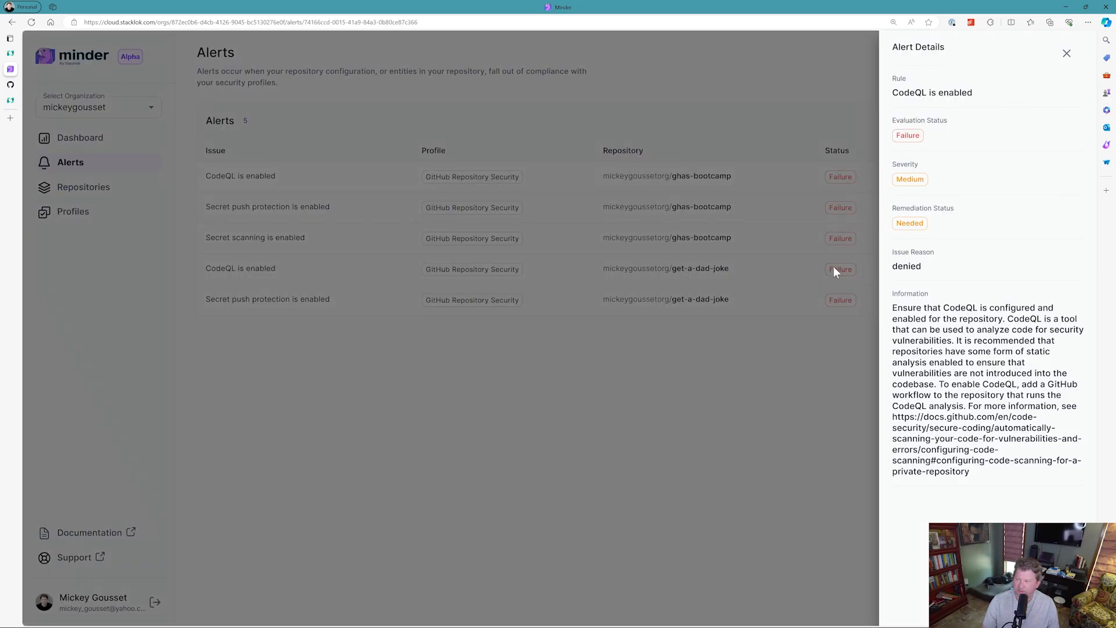
pyautogui.click(760, 371)
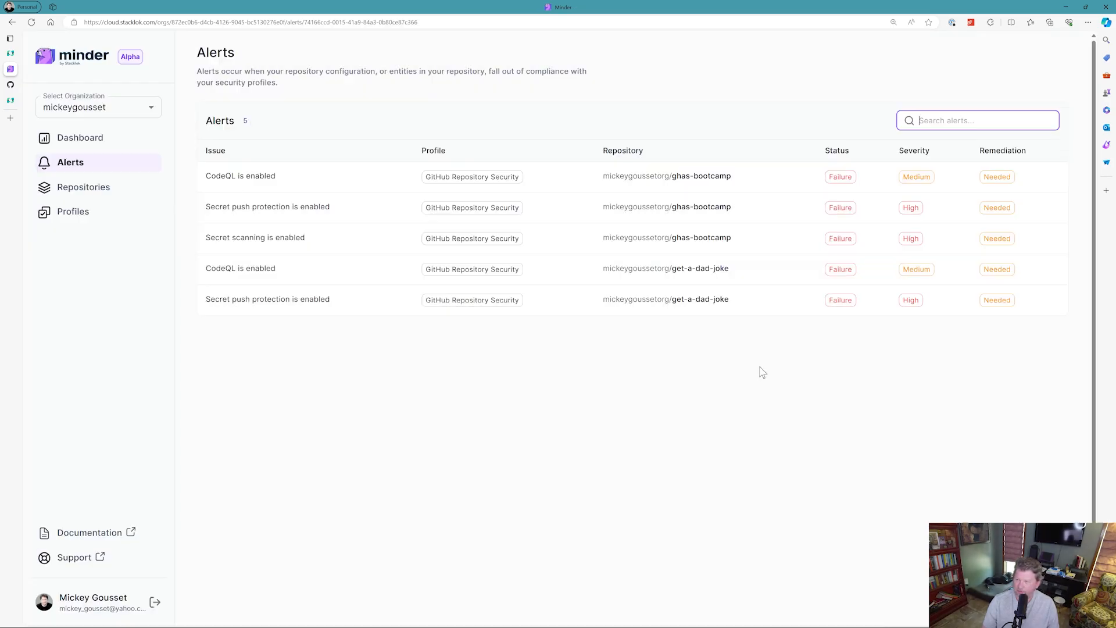
pyautogui.click(663, 184)
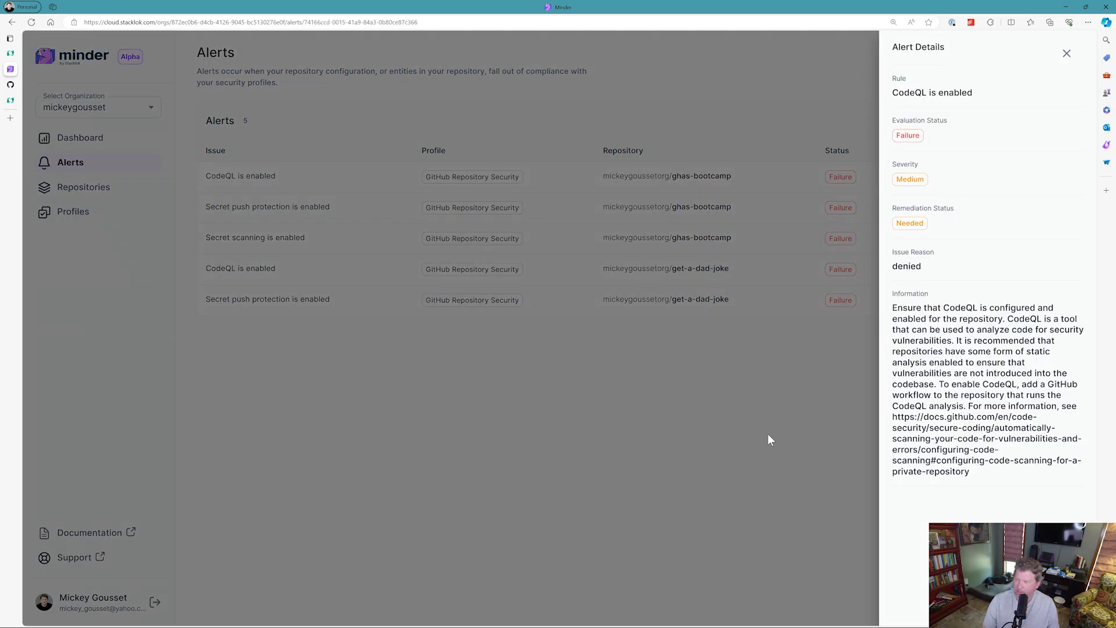
pyautogui.click(769, 434)
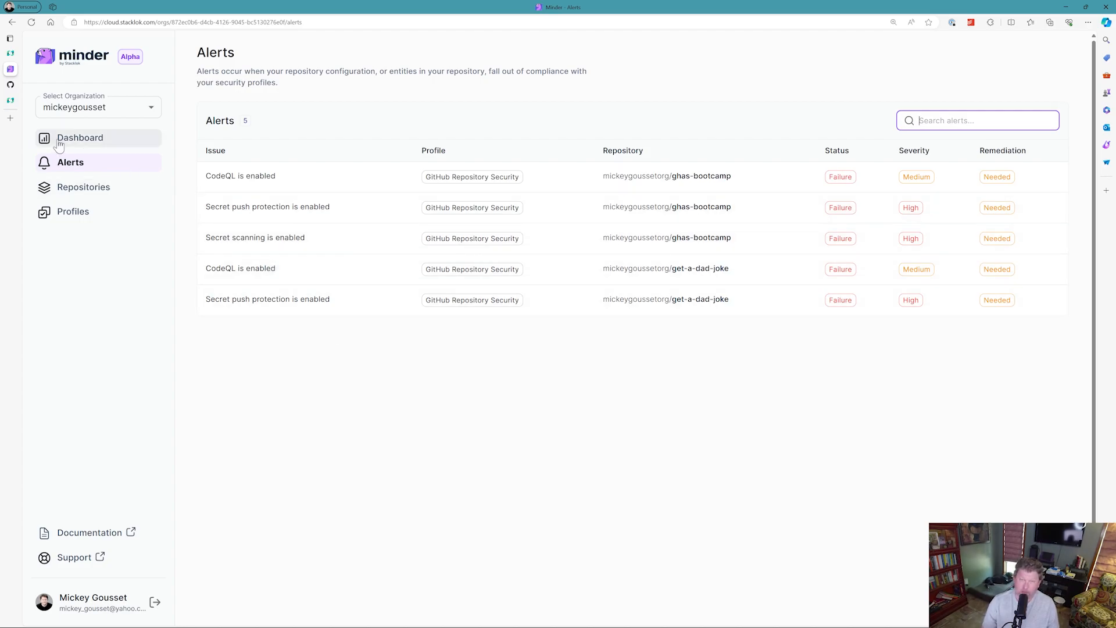
pyautogui.click(100, 149)
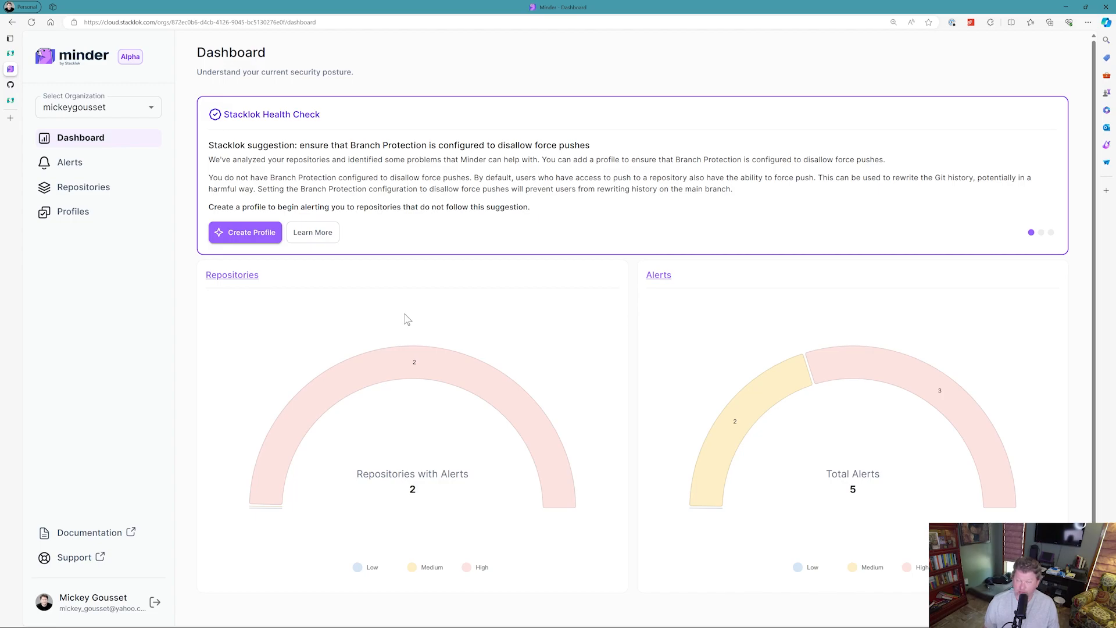
# Turn on automatic remediation for the GitHub Repository Security profile.
pyautogui.click(84, 215)
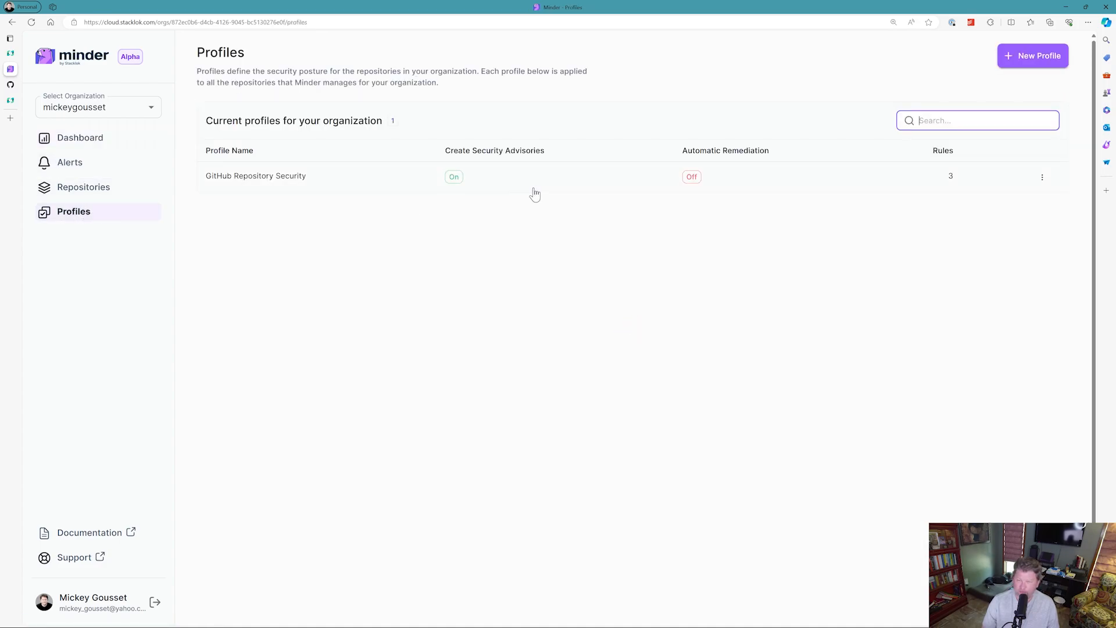
pyautogui.click(1043, 180)
pyautogui.click(1043, 178)
pyautogui.click(1004, 218)
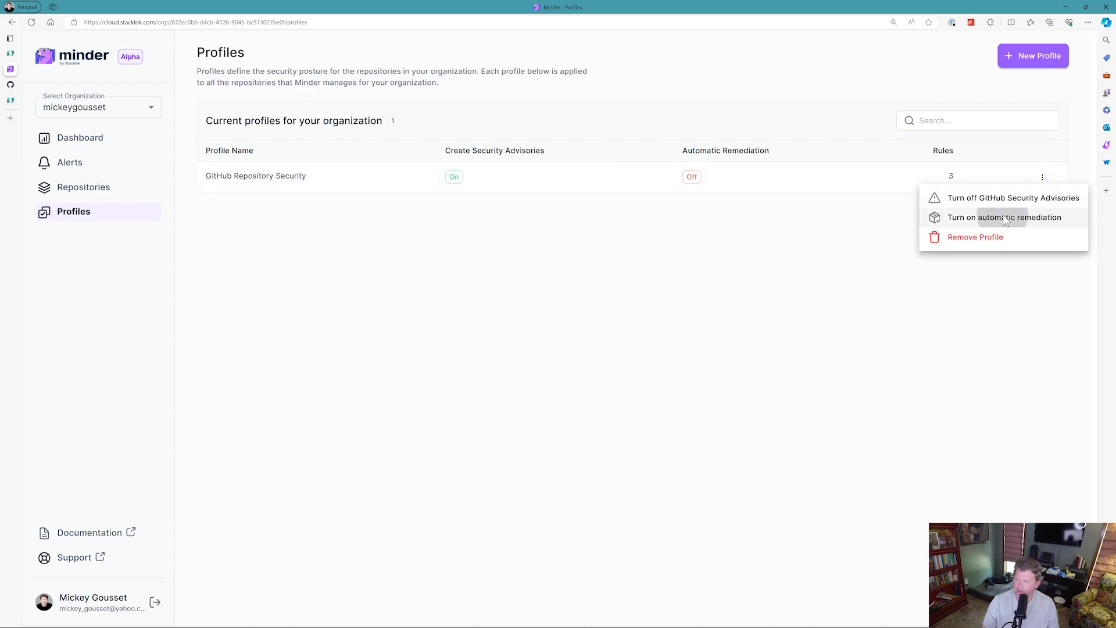
pyautogui.click(864, 263)
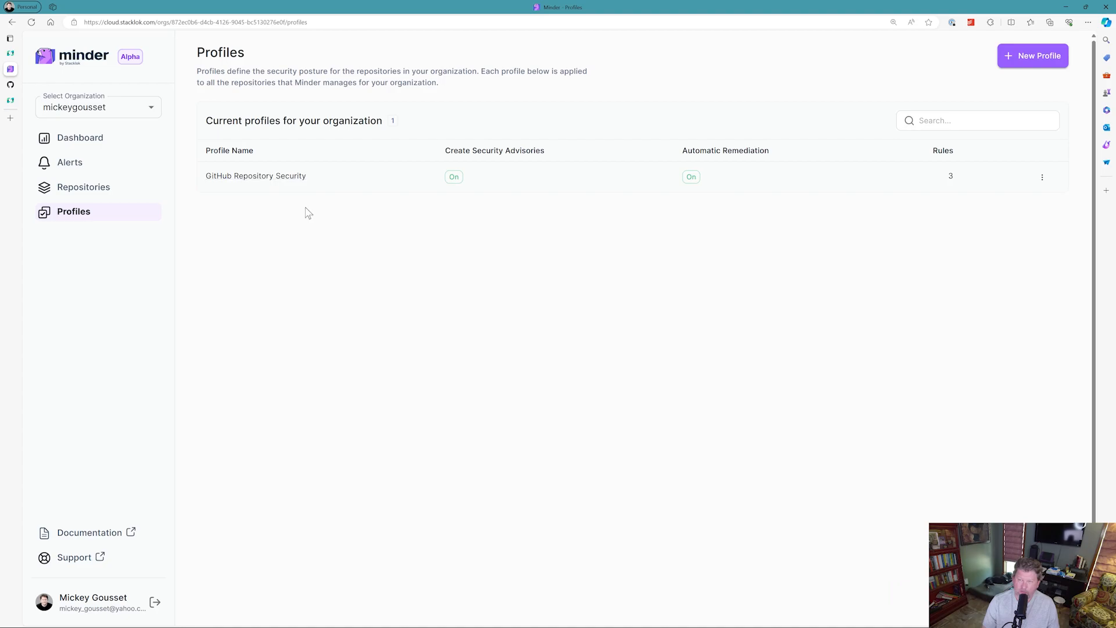
# Open the GitHub Repository Security profile to review its rules, then check the dashboard and the Alerts page.
pyautogui.click(290, 182)
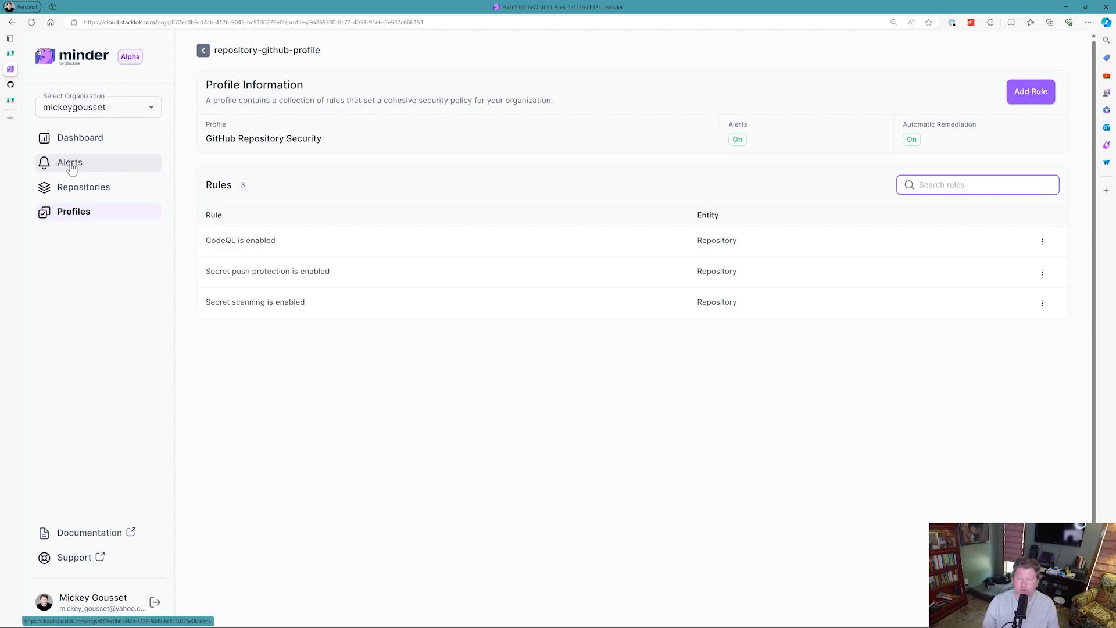
pyautogui.click(83, 145)
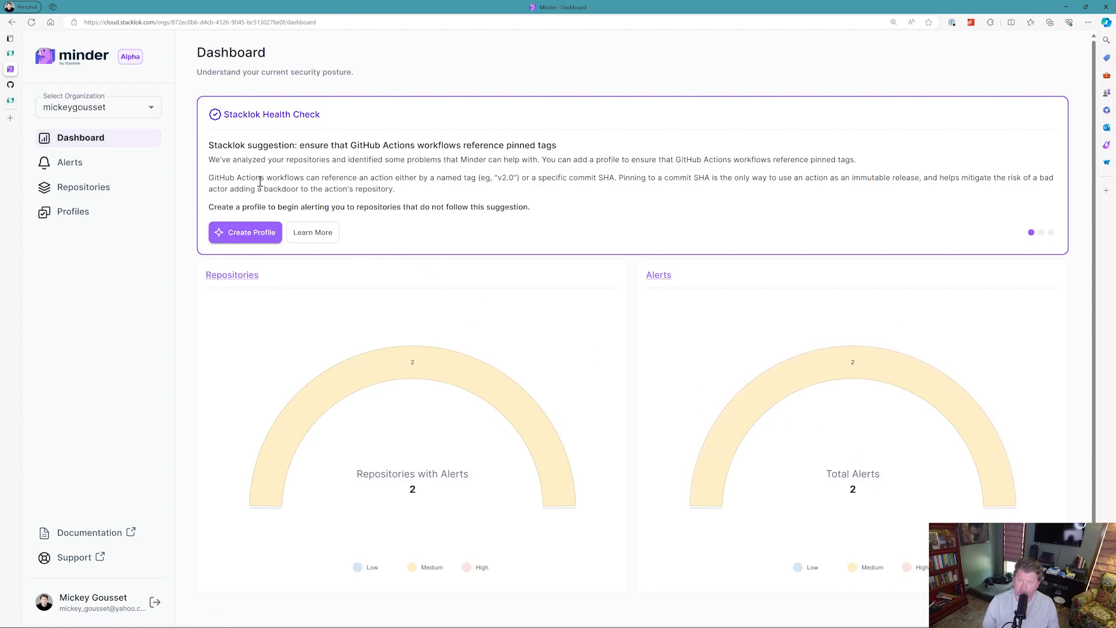
pyautogui.click(80, 168)
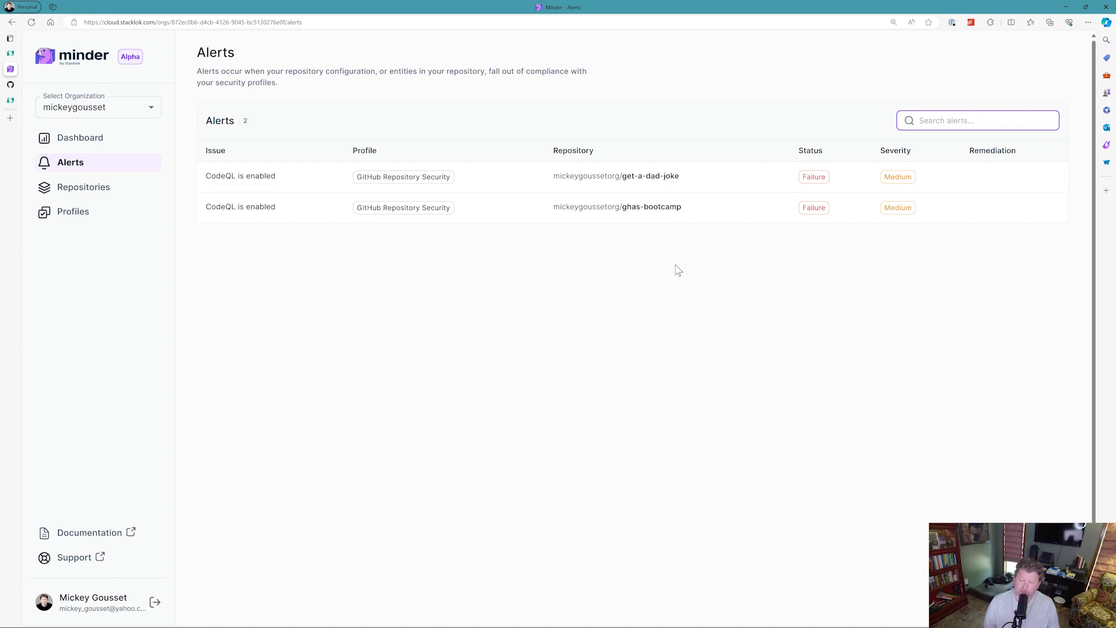
# Switch to the GitHub tab, reload the get-a-dad-joke security settings, and disable push protection.
pyautogui.click(11, 86)
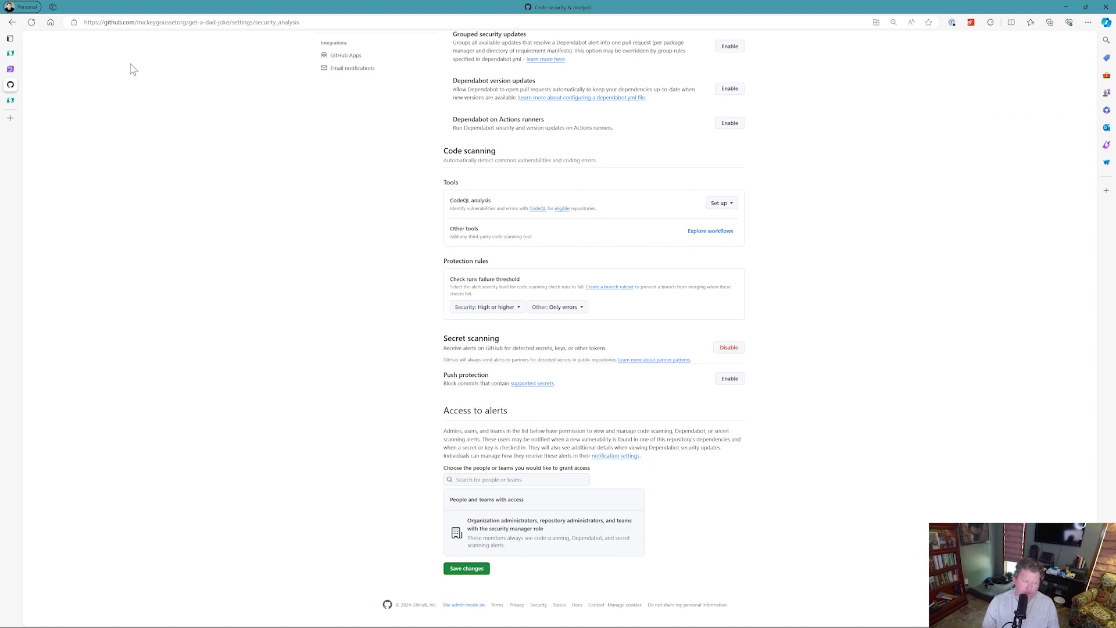
pyautogui.click(33, 26)
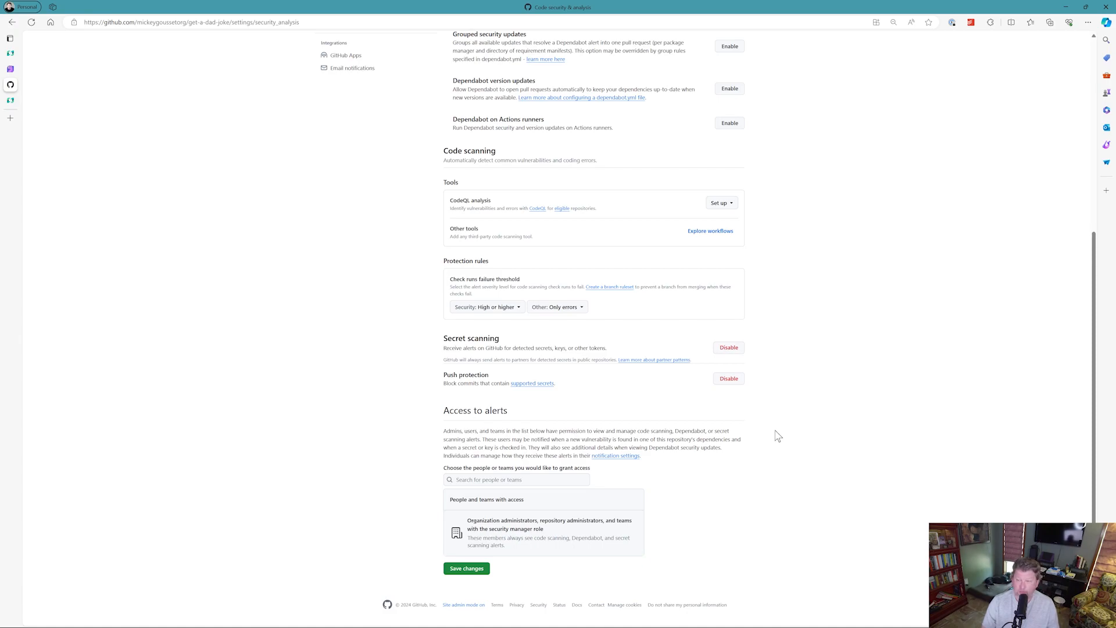
pyautogui.click(732, 381)
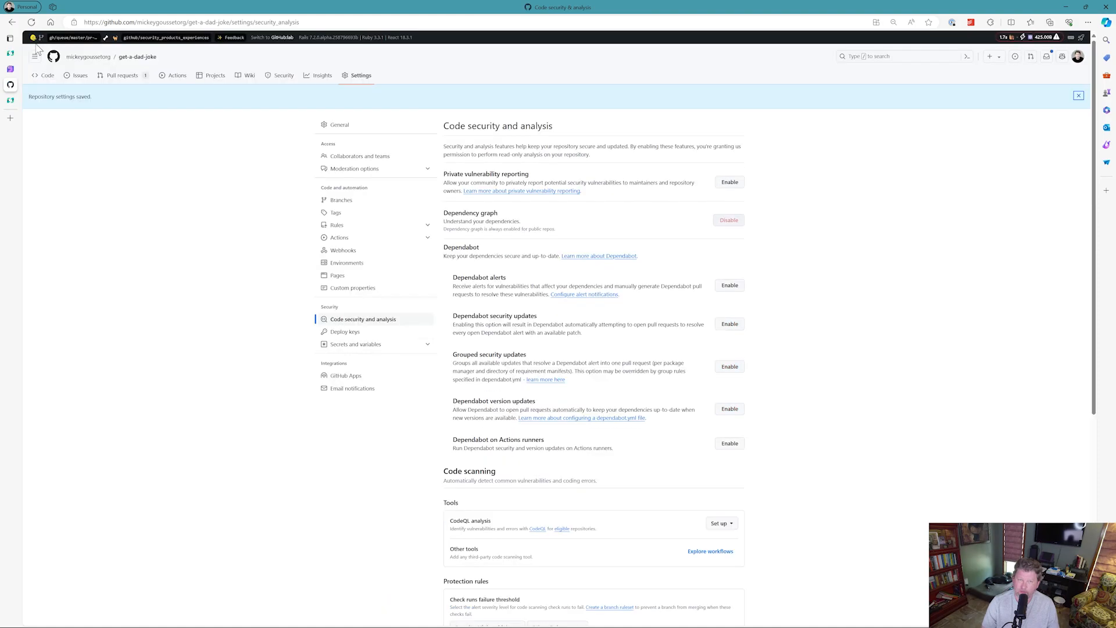
pyautogui.scroll(-1, 235, 381)
pyautogui.scroll(-5, 236, 381)
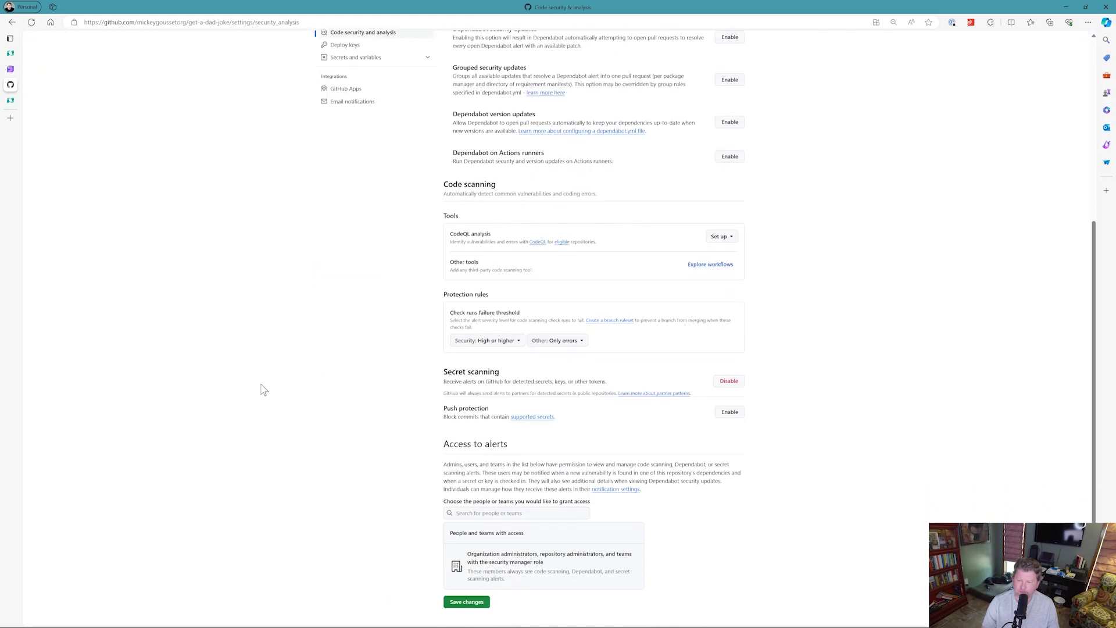
# Return to Minder and reload the Alerts page.
pyautogui.moveTo(10, 70)
pyautogui.click(11, 70)
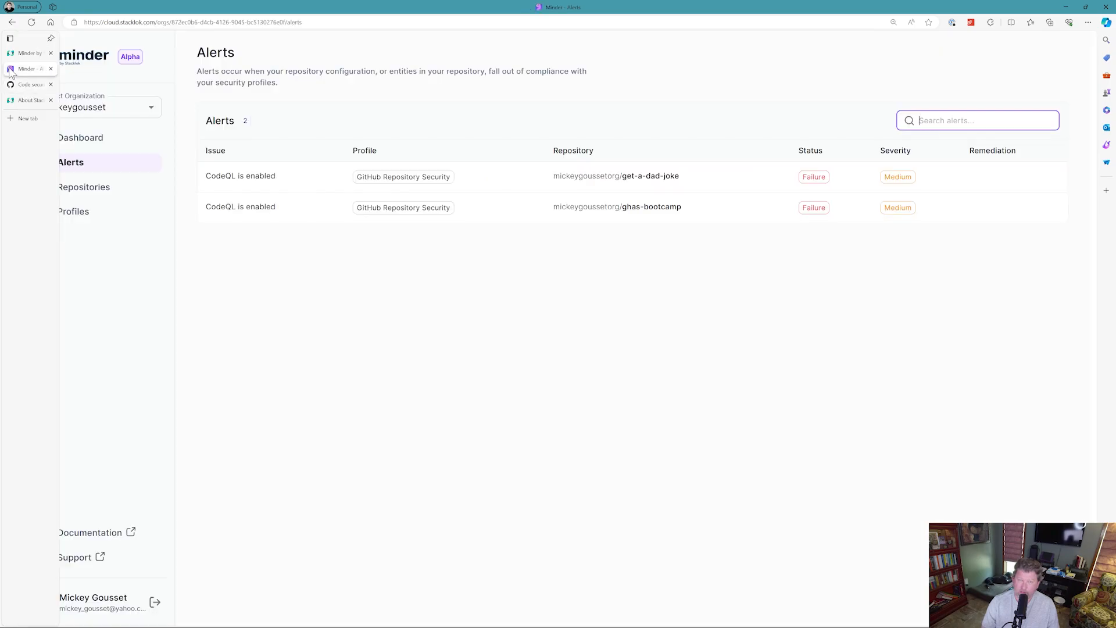
pyautogui.click(33, 23)
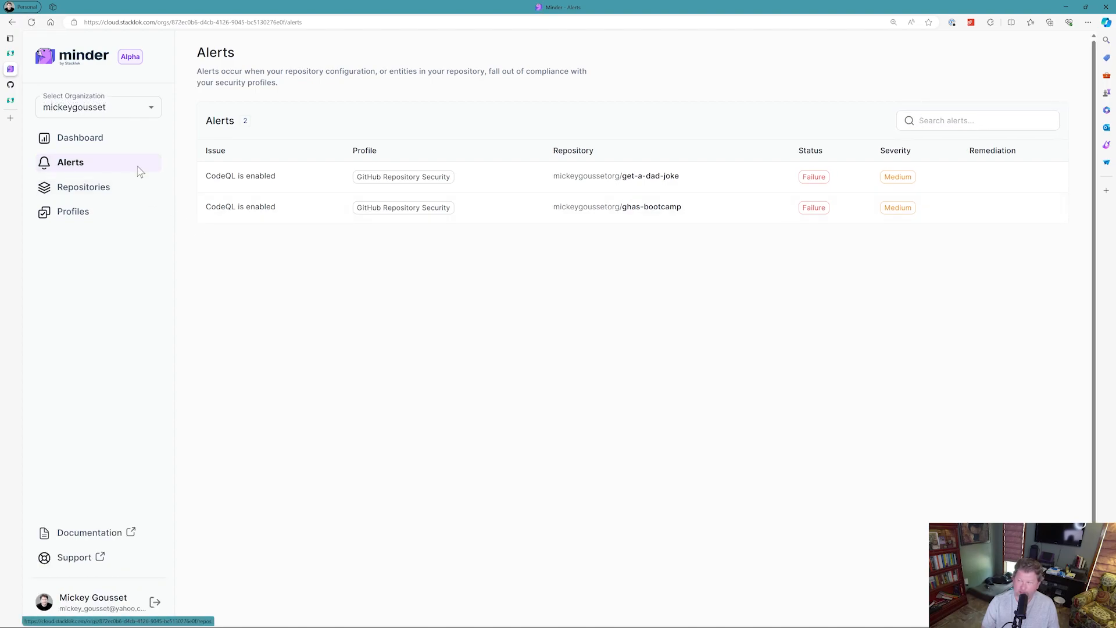
# Reload the get-a-dad-joke security settings on GitHub to check push protection, then return to Minder.
pyautogui.click(10, 85)
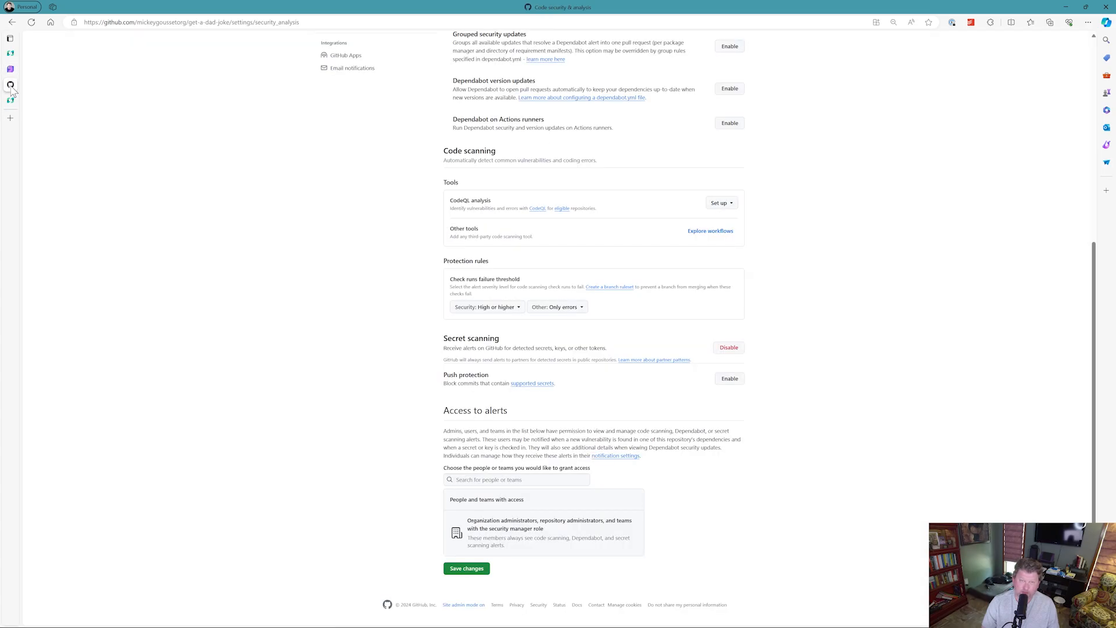
pyautogui.click(32, 22)
pyautogui.click(11, 69)
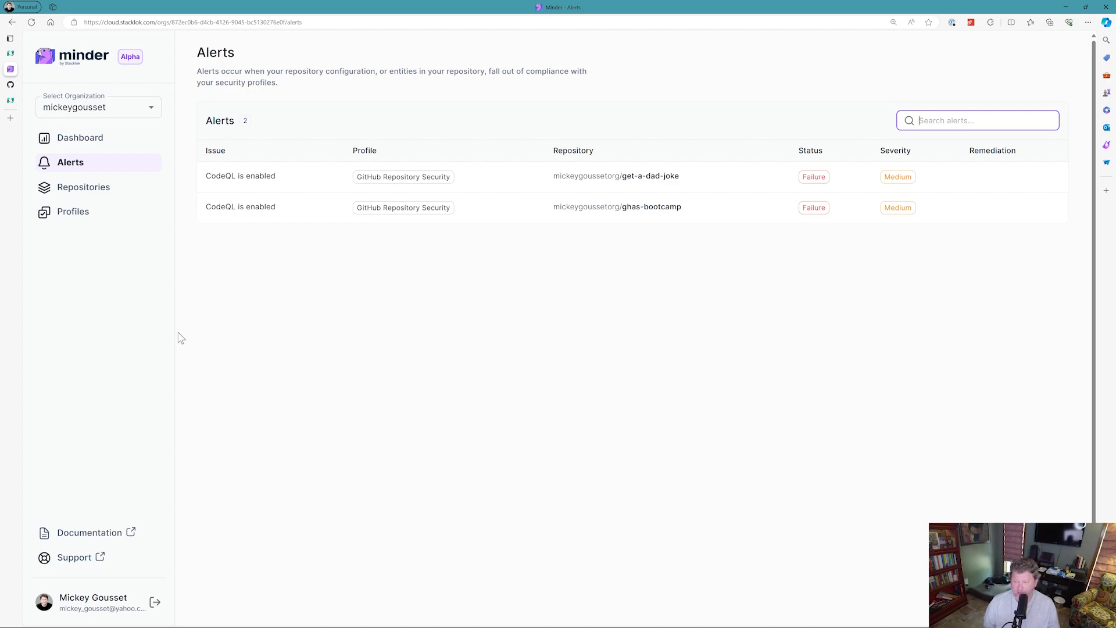
# Create a new custom profile, naming it with the user's first name followed by Awesome Profile.
pyautogui.click(68, 221)
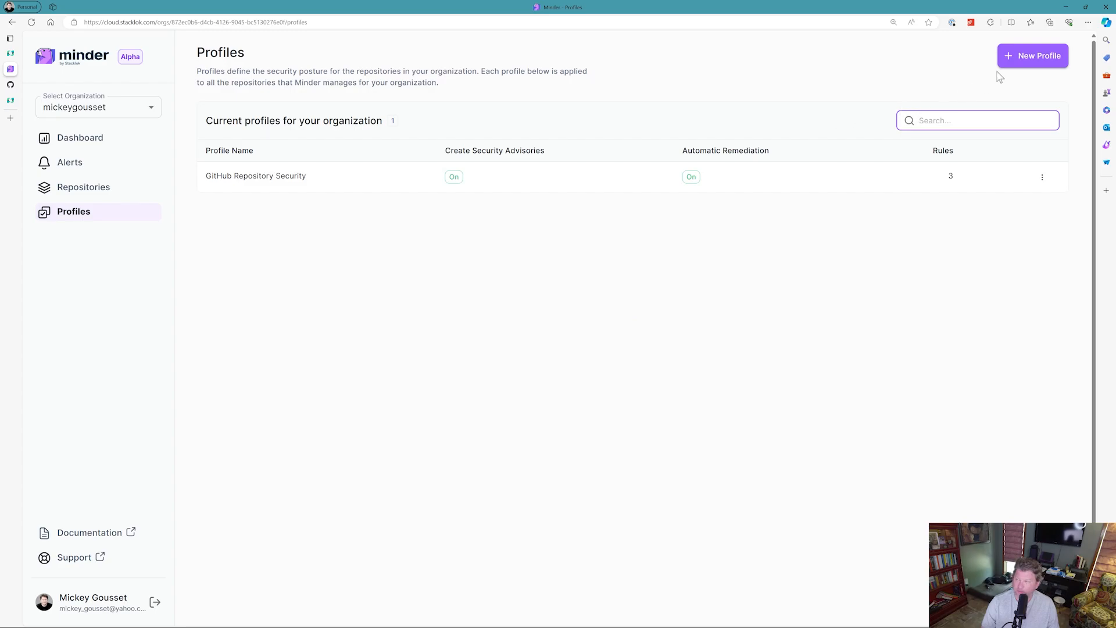
pyautogui.click(1011, 58)
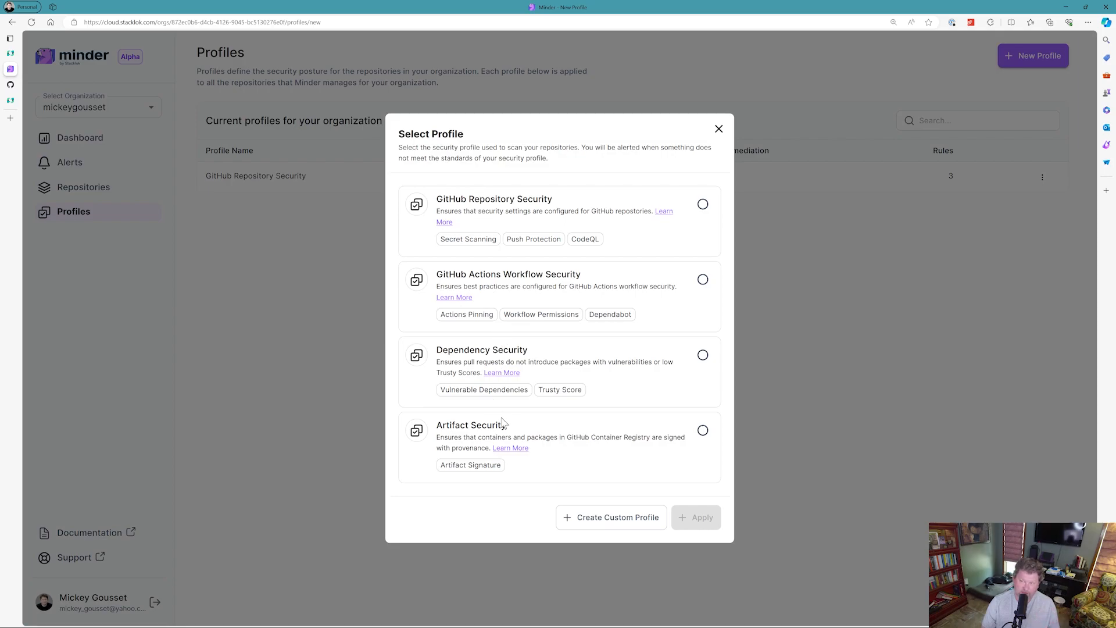
pyautogui.click(584, 523)
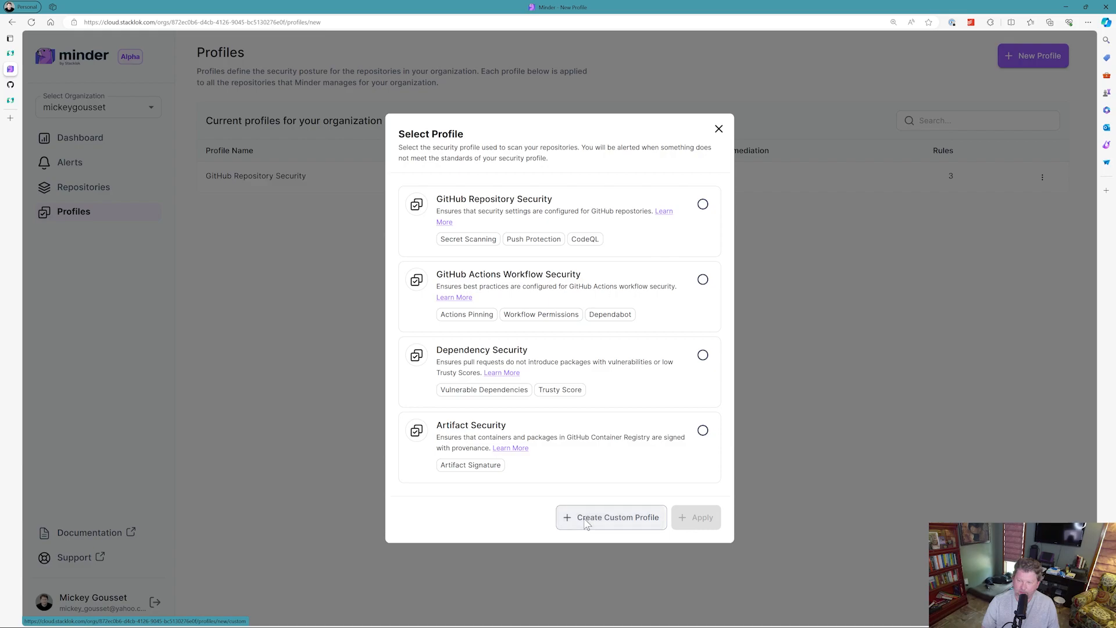
pyautogui.click(480, 341)
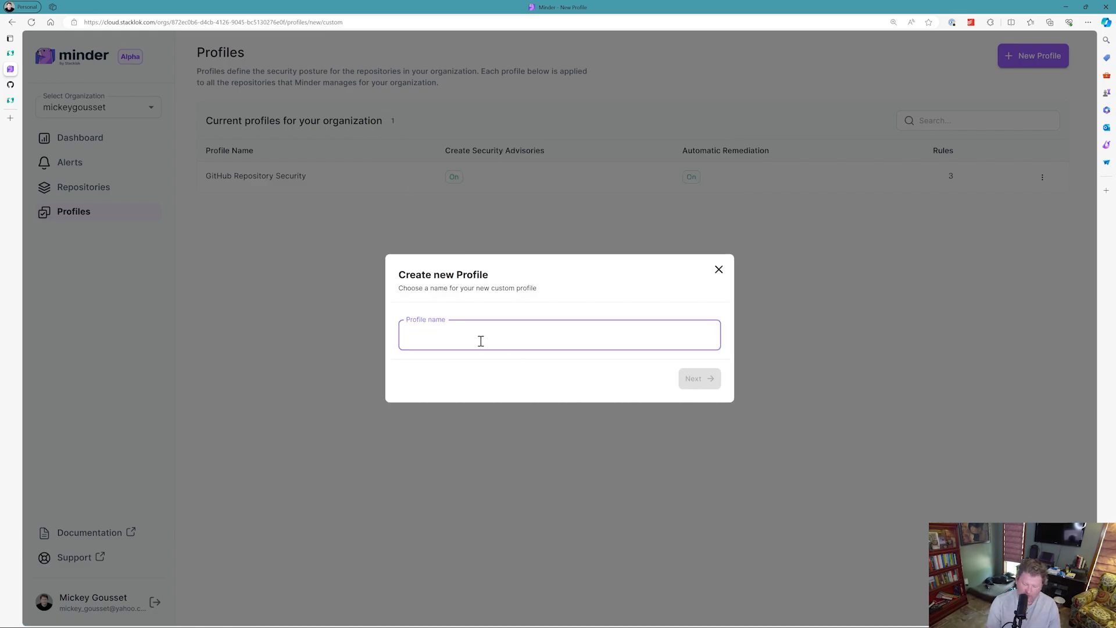
pyautogui.write("Mickey's Awesome Profile")
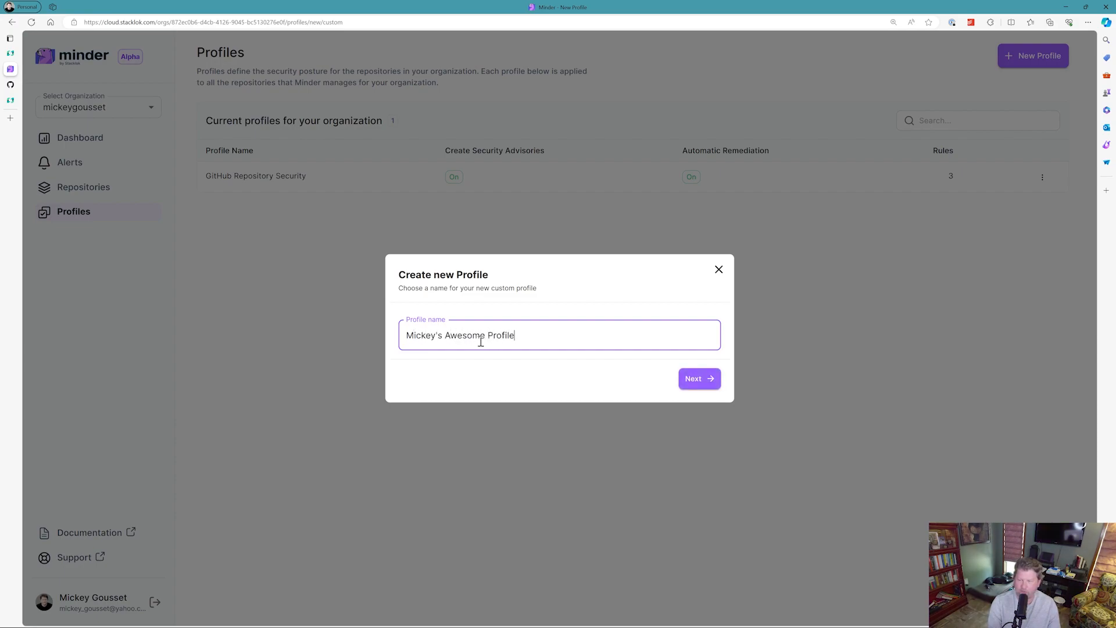
pyautogui.click(696, 382)
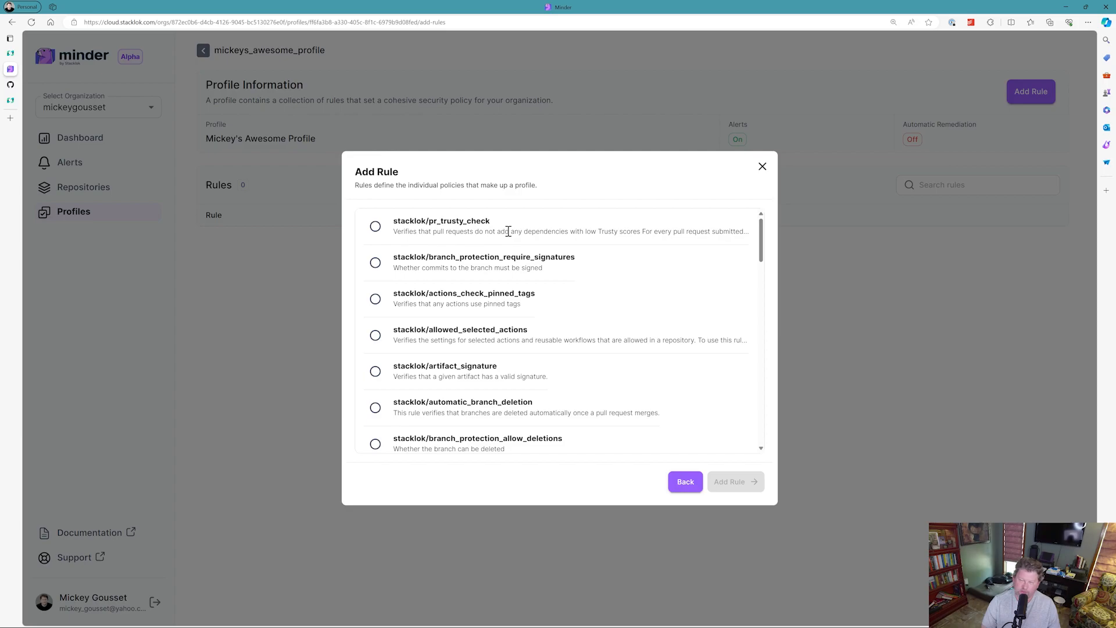
# Add the stacklok/branch_protection_enabled rule to the new profile with the branch set to main.
pyautogui.moveTo(489, 220); pyautogui.dragTo(459, 222)
pyautogui.click(530, 231)
pyautogui.moveTo(525, 232); pyautogui.dragTo(578, 232)
pyautogui.click(598, 234)
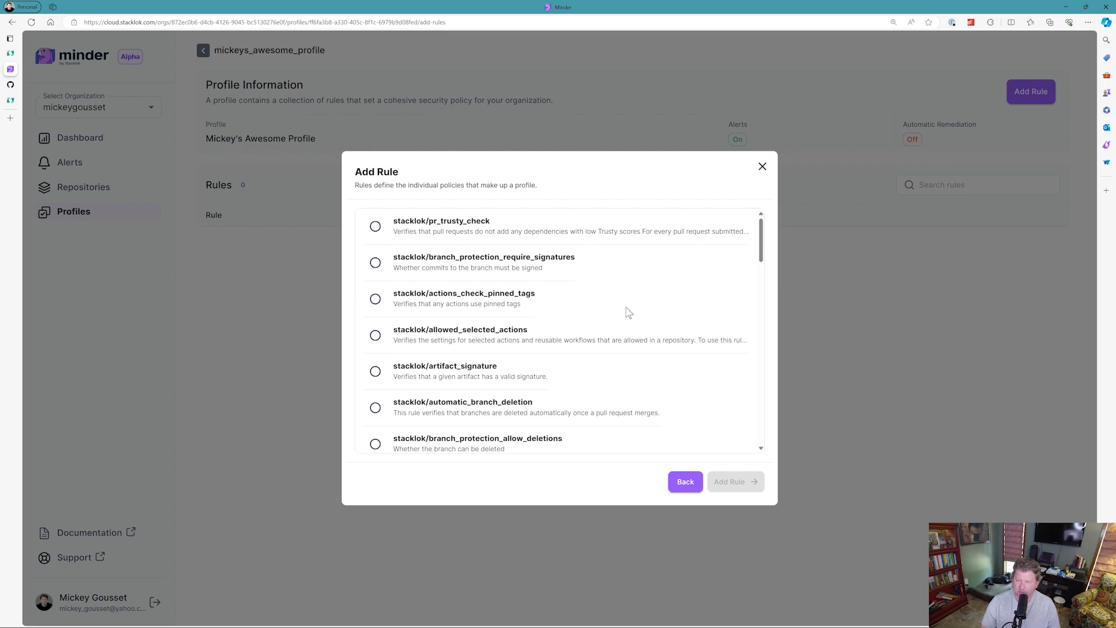
pyautogui.scroll(-2, 627, 319)
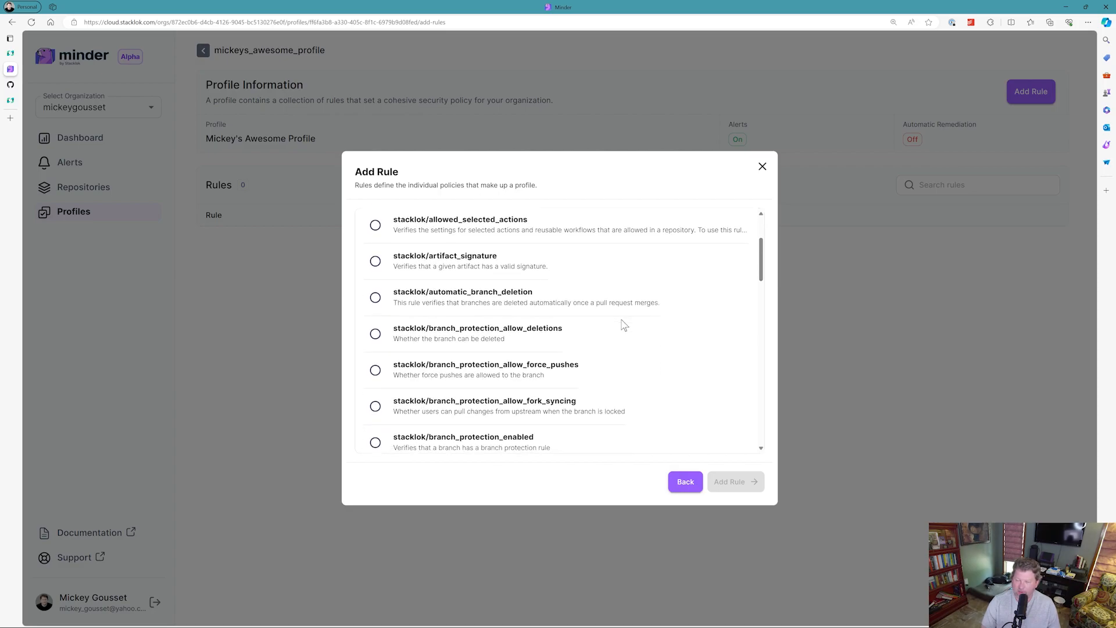
pyautogui.scroll(-2, 623, 324)
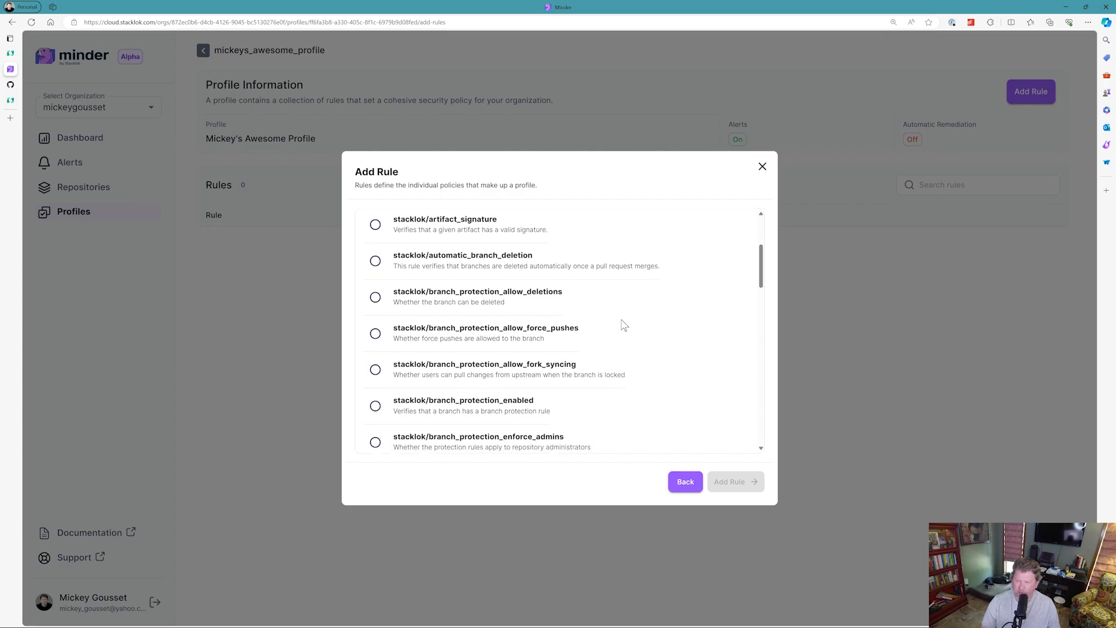
pyautogui.scroll(-2, 623, 324)
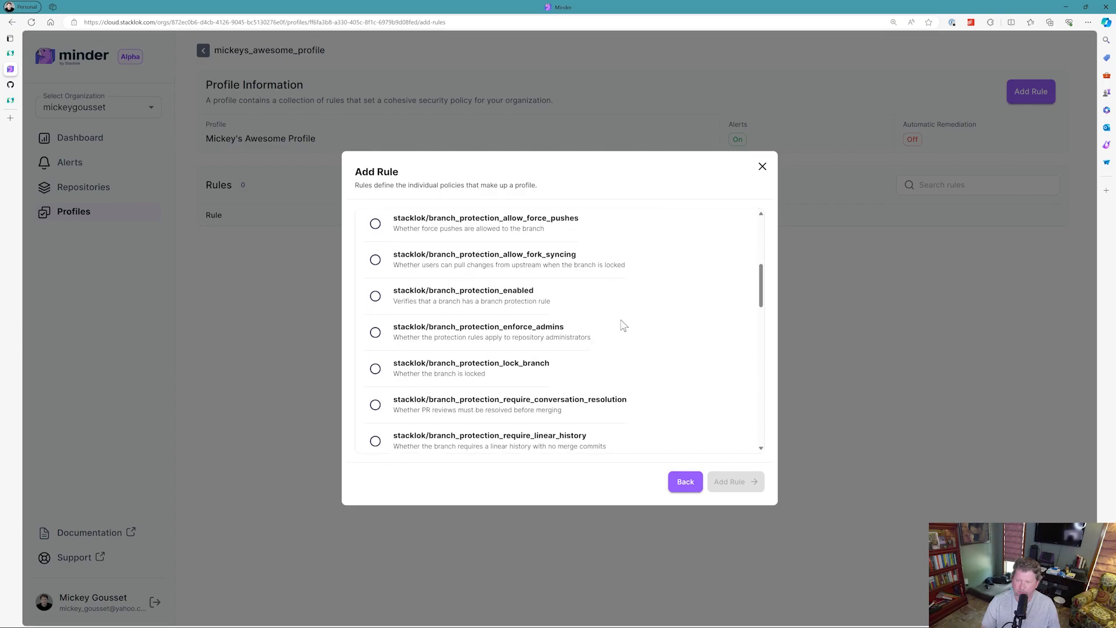
pyautogui.click(375, 296)
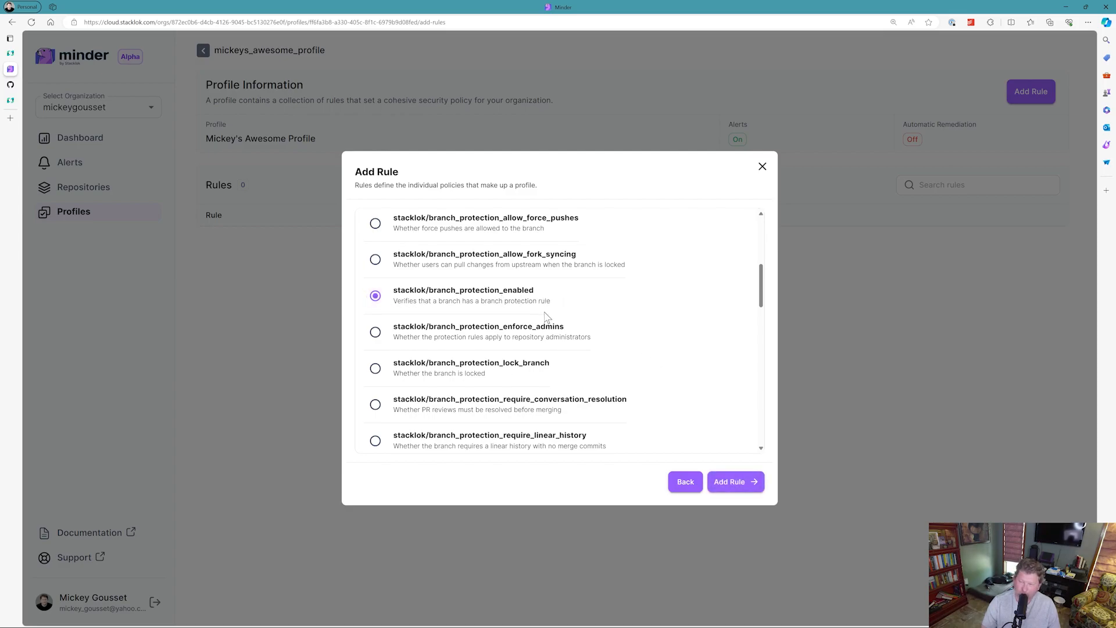
pyautogui.click(750, 482)
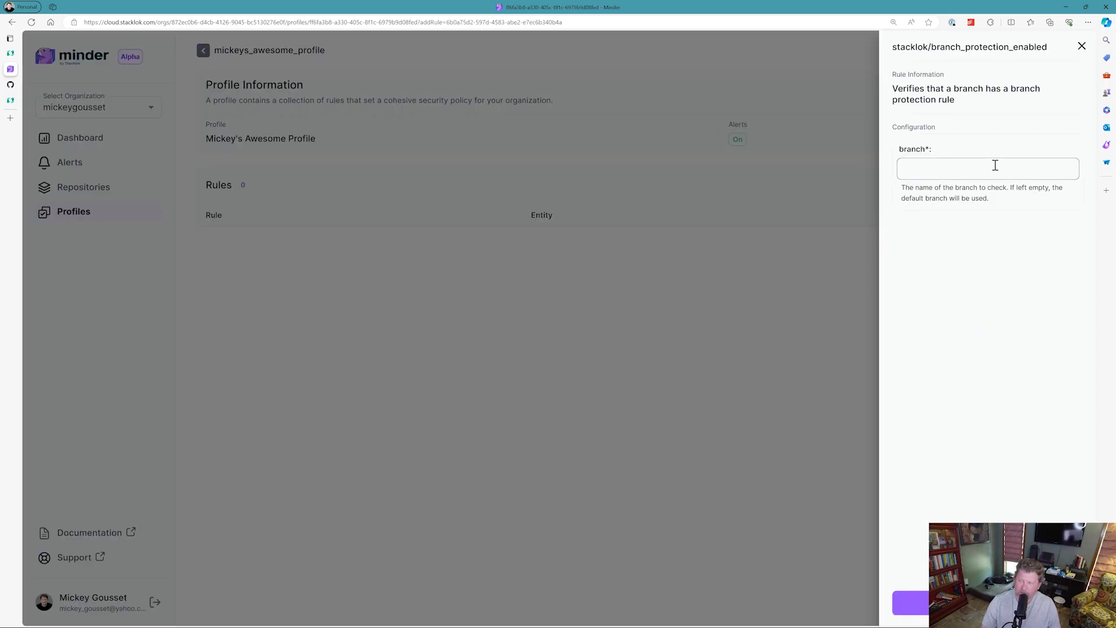
pyautogui.click(969, 168)
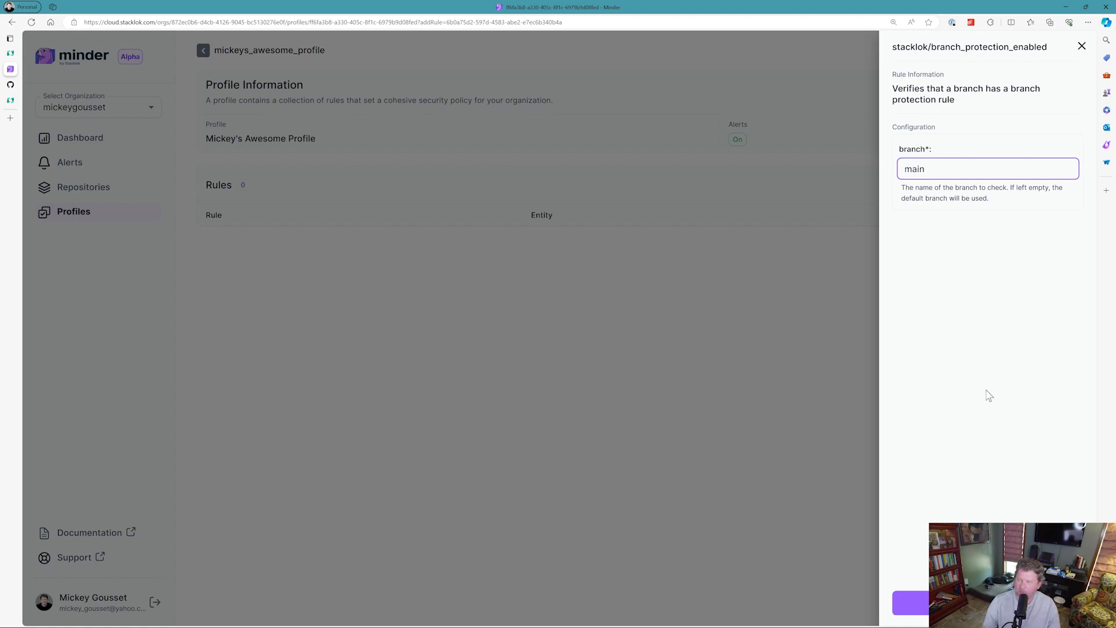
pyautogui.click(988, 603)
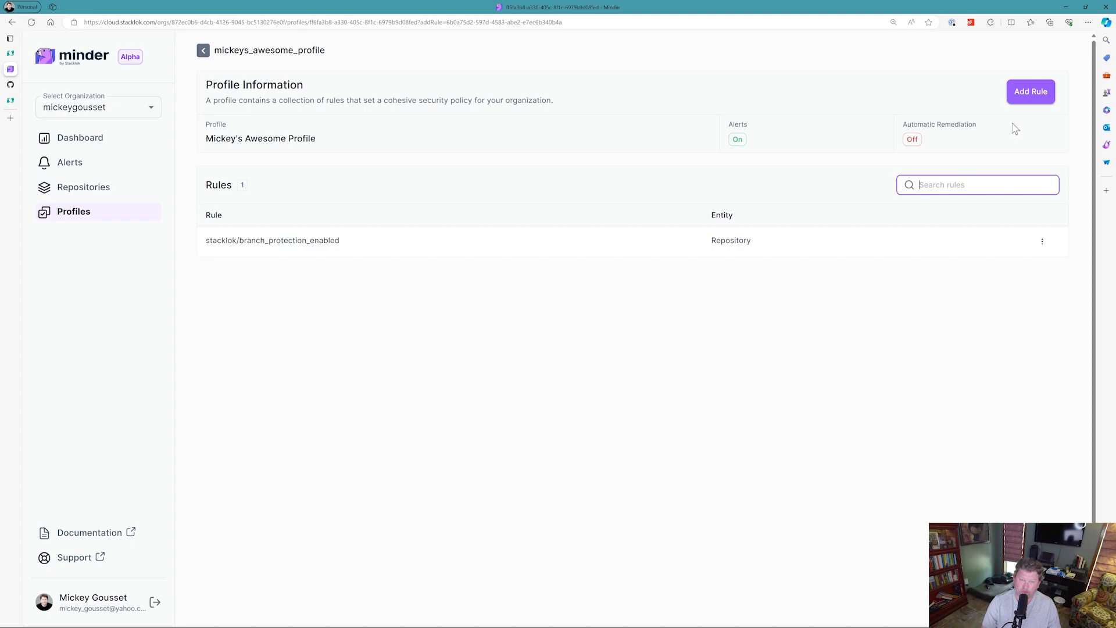
pyautogui.click(1022, 98)
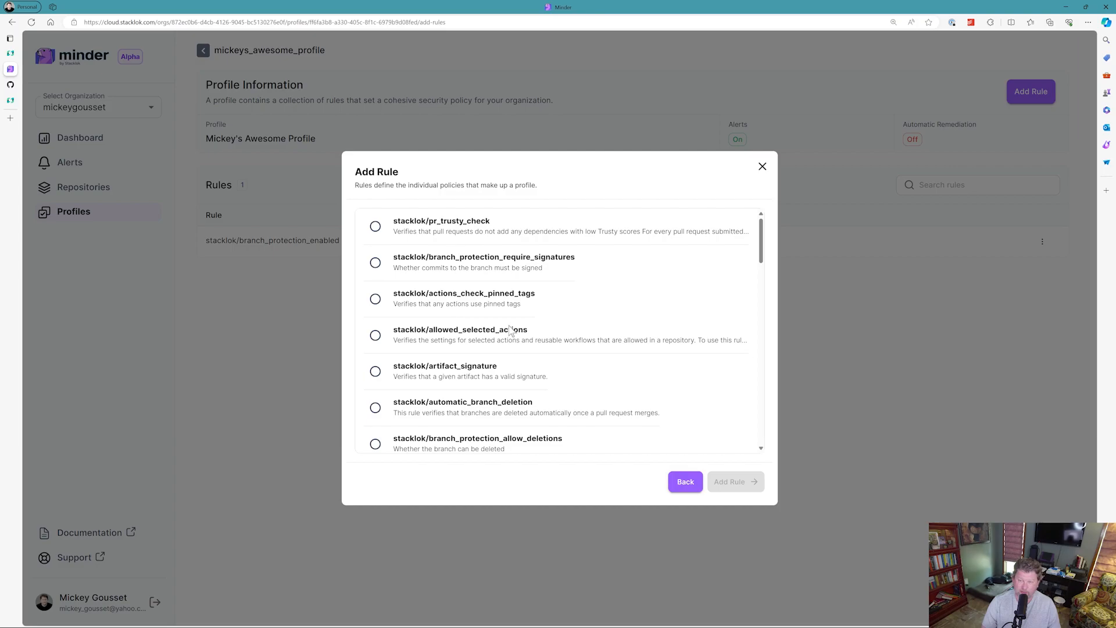
pyautogui.scroll(-2, 568, 339)
pyautogui.scroll(-4, 563, 336)
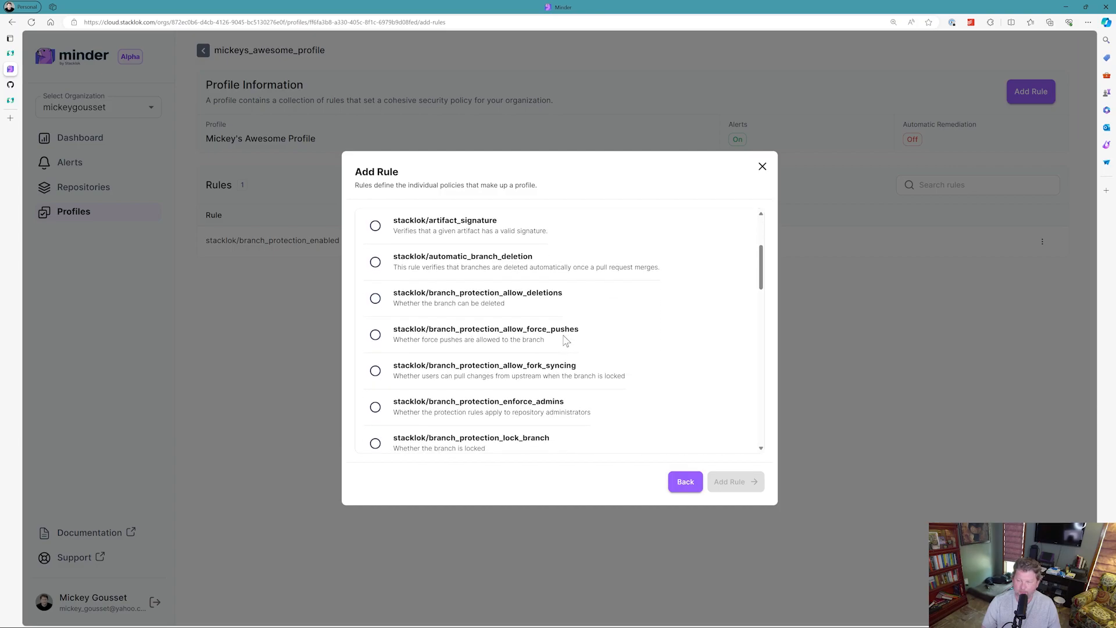
pyautogui.scroll(-1, 565, 341)
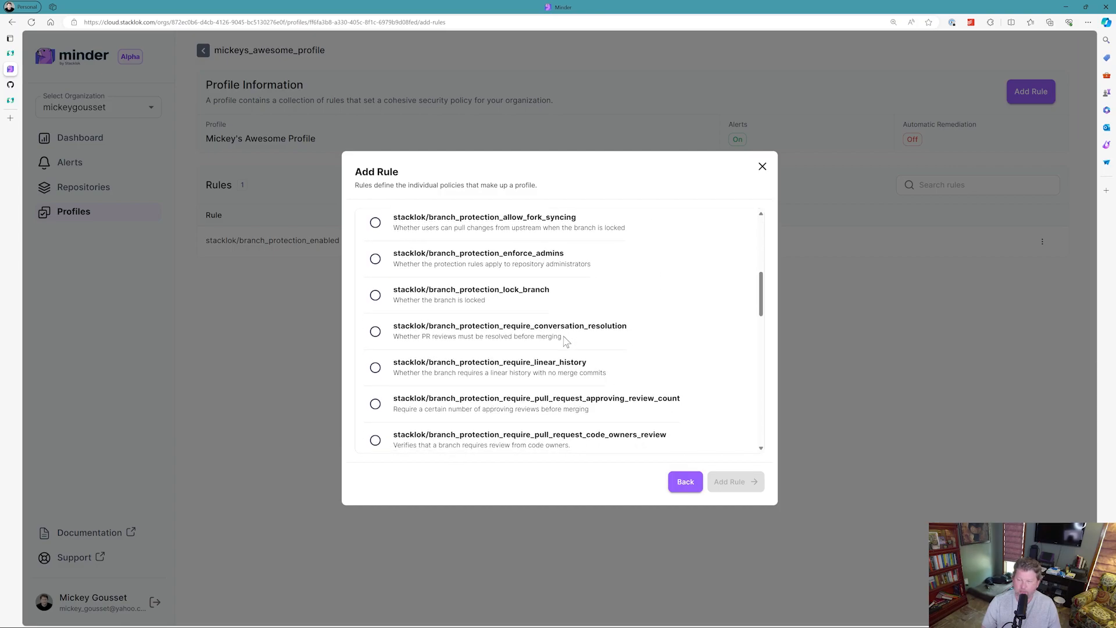
pyautogui.scroll(-5, 564, 338)
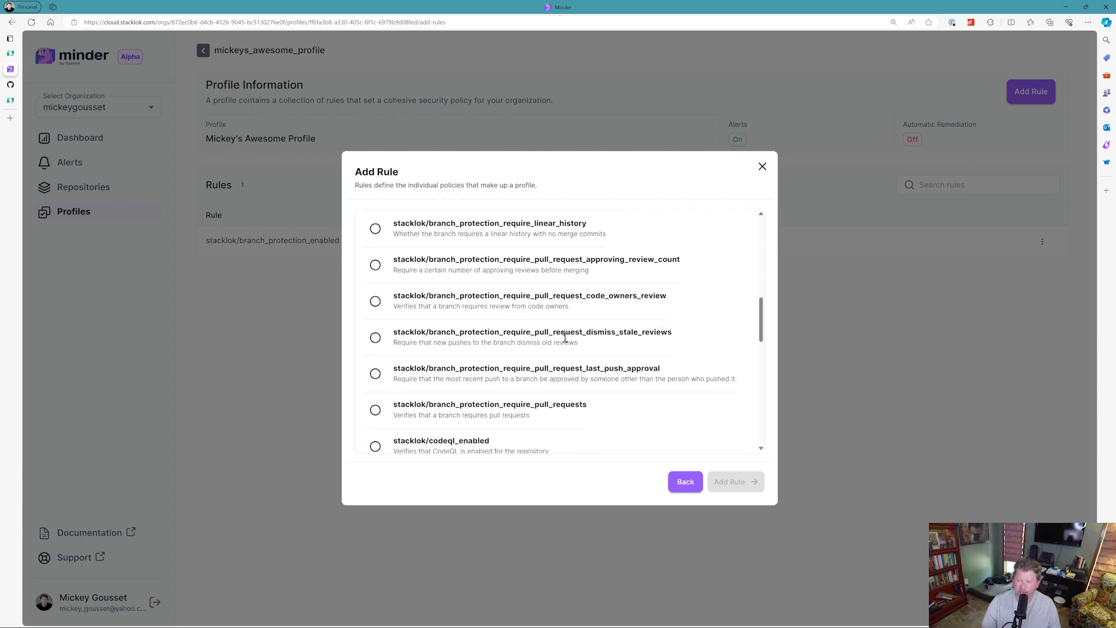
pyautogui.scroll(-4, 565, 338)
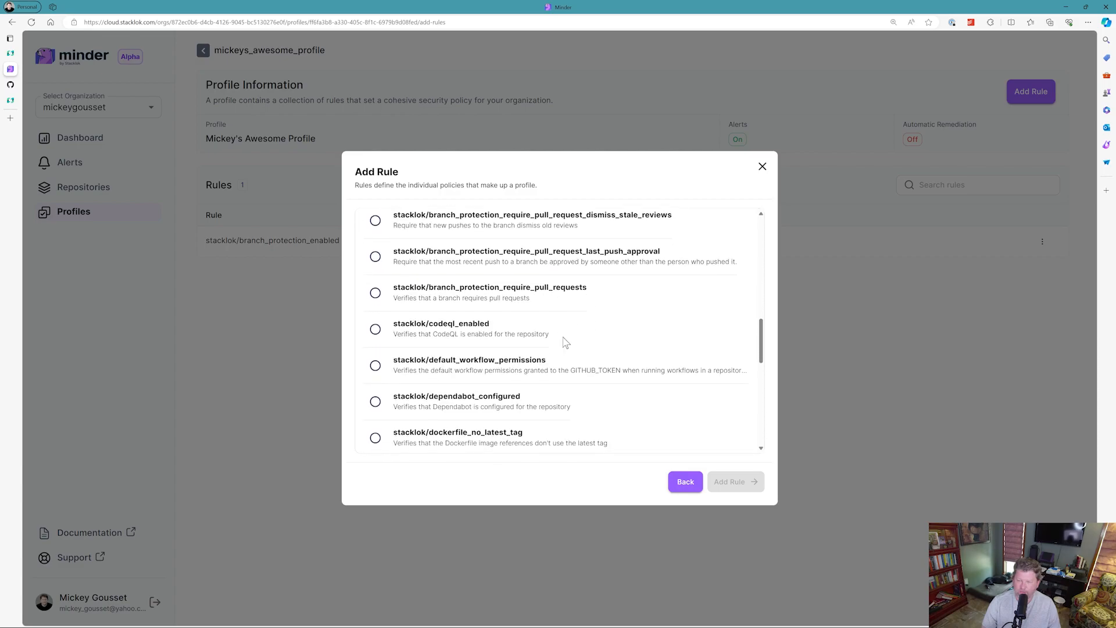
pyautogui.scroll(-1, 544, 346)
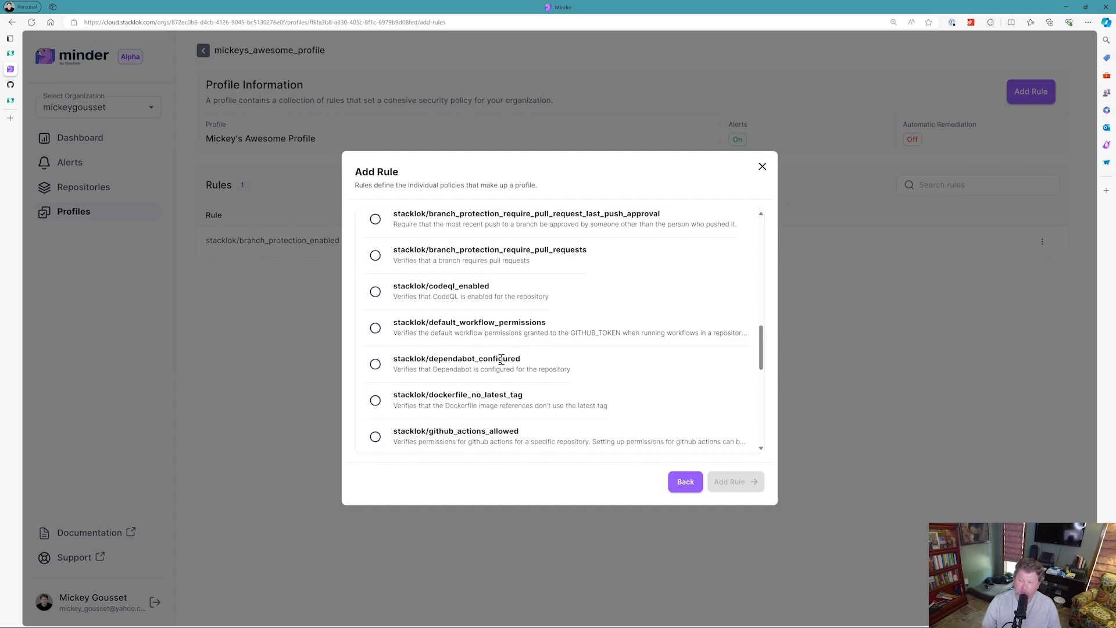
pyautogui.click(376, 365)
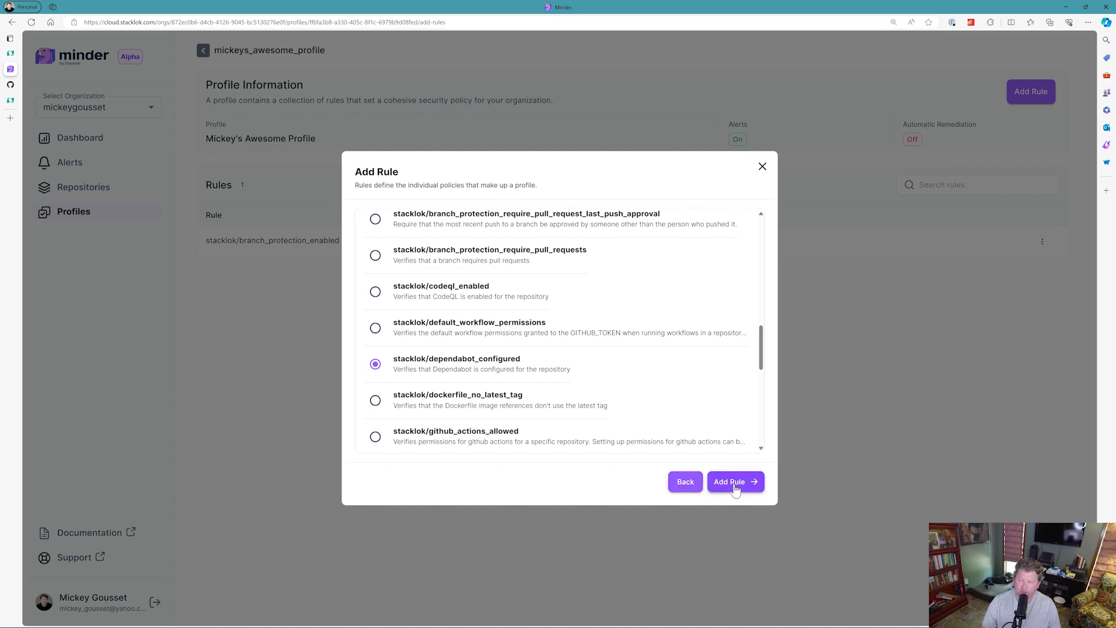
pyautogui.click(734, 483)
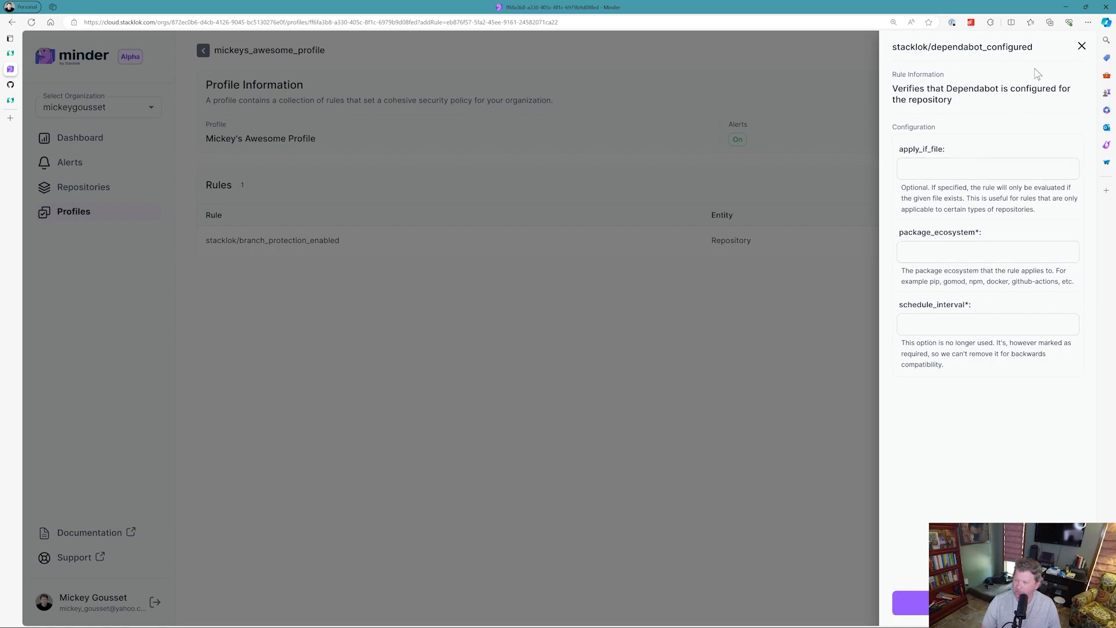
pyautogui.click(1082, 46)
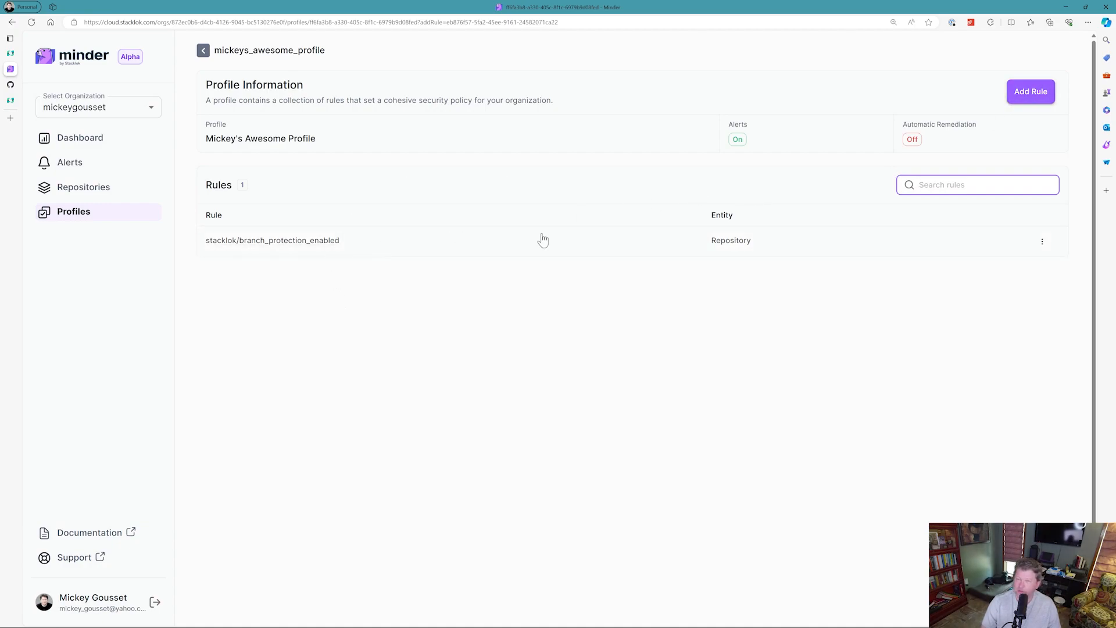
# Review the Profiles, Repositories and Alerts pages to see which profiles apply to each repository.
pyautogui.click(88, 214)
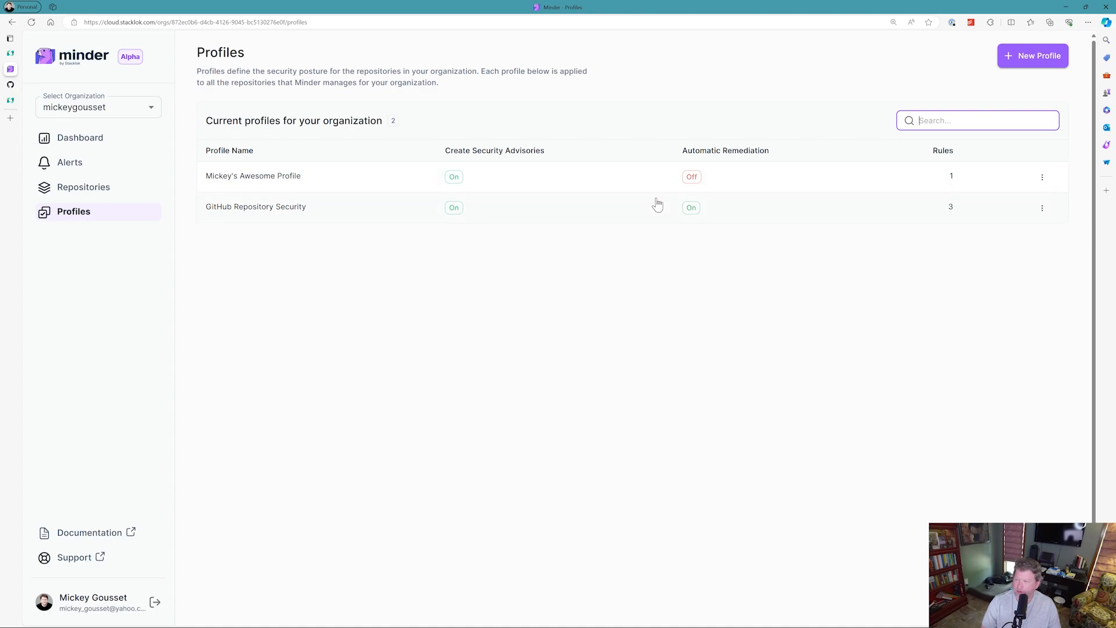
pyautogui.click(74, 191)
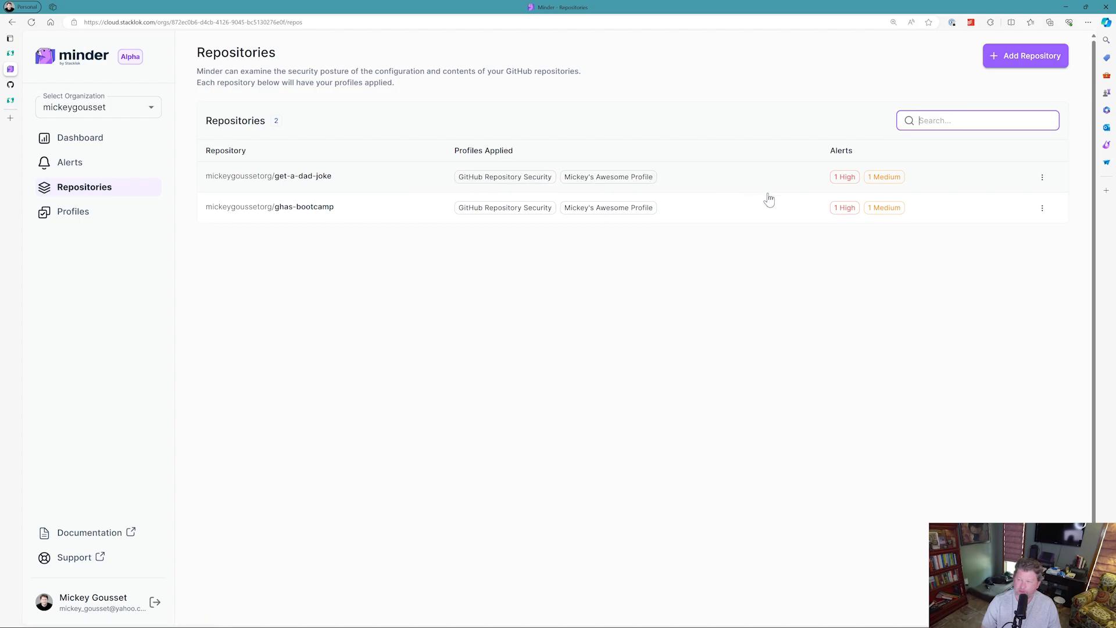
pyautogui.click(70, 167)
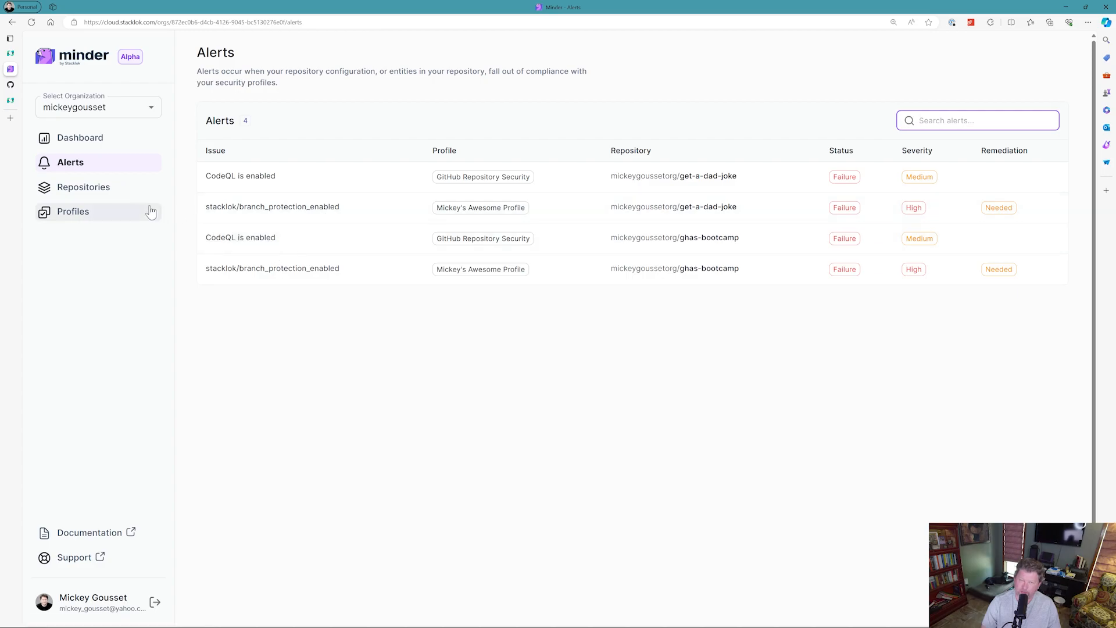
pyautogui.click(98, 194)
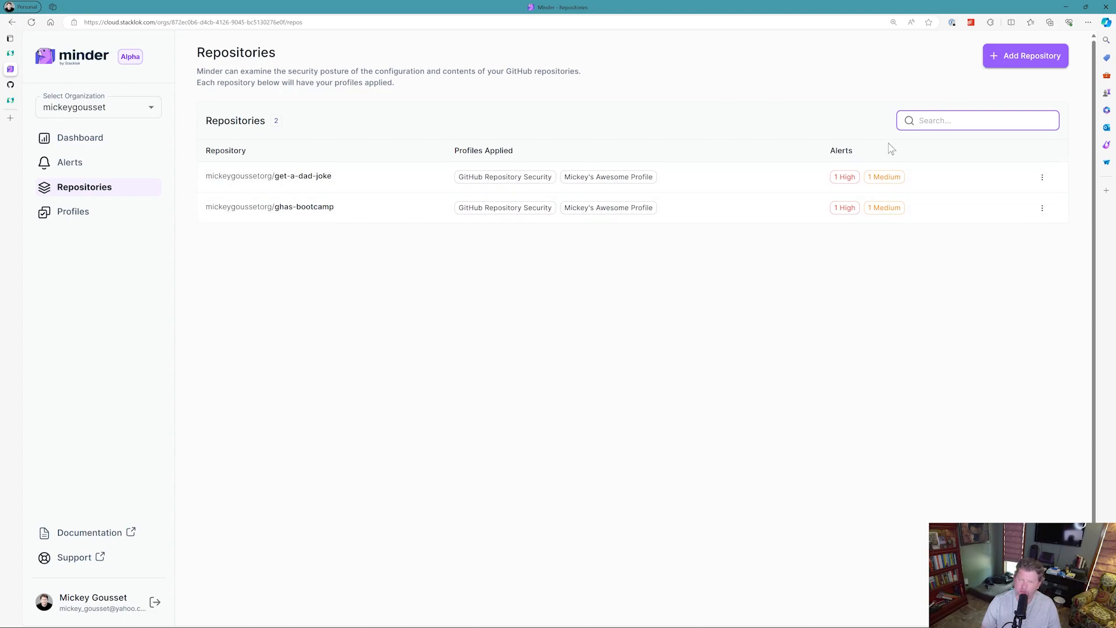
# Register the javascript-security-demo repository with Minder.
pyautogui.click(995, 66)
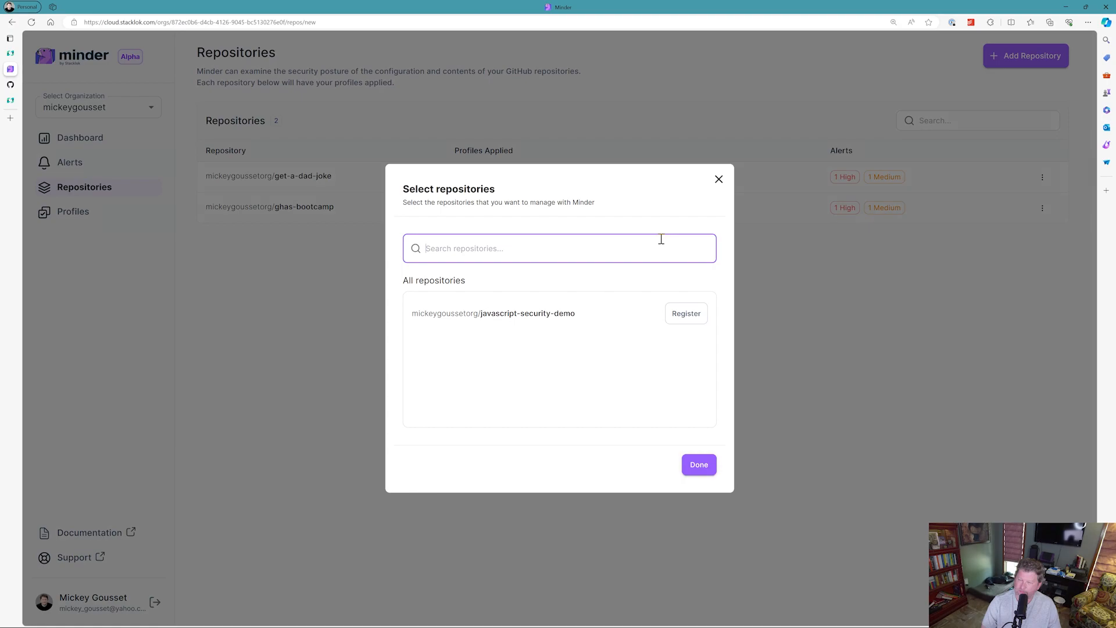
pyautogui.click(686, 314)
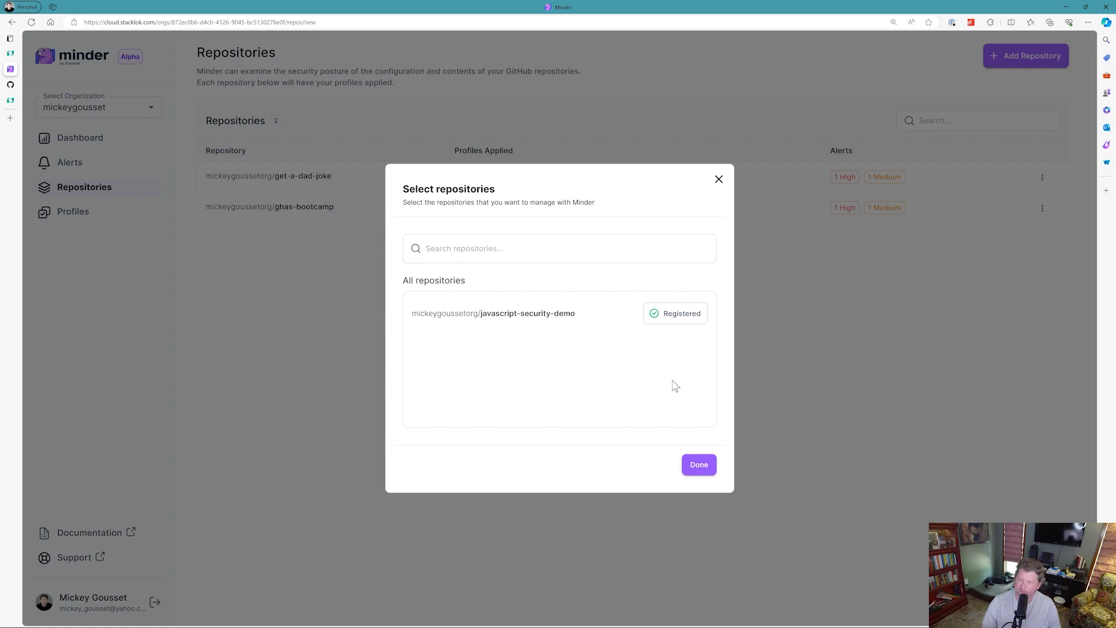
pyautogui.click(701, 466)
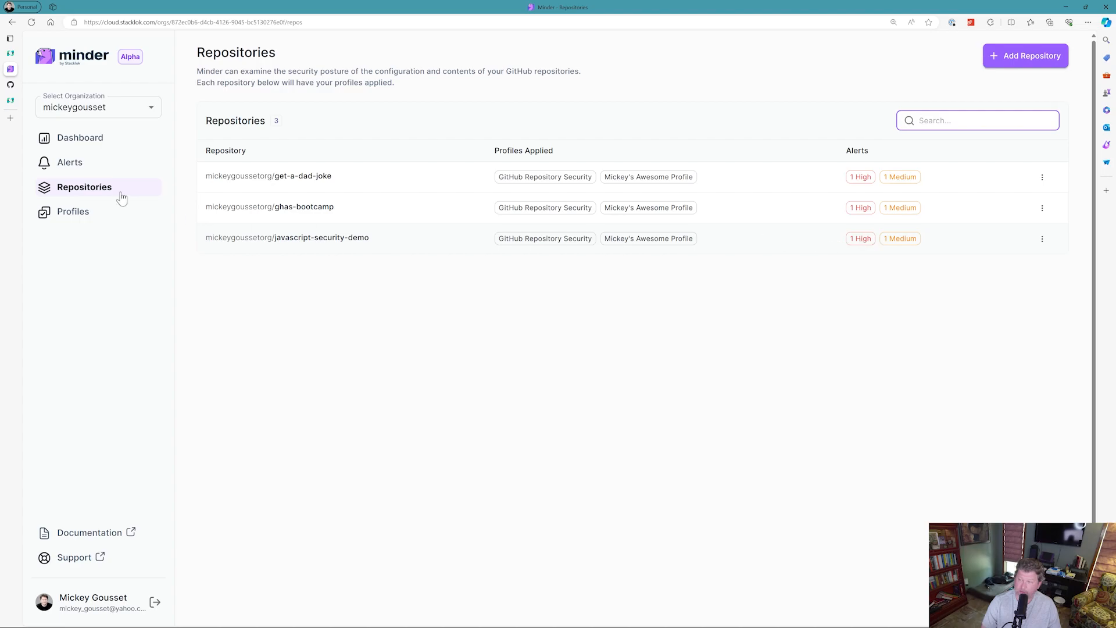
# Check the Alerts page for the newly registered repository, then open the Dashboard.
pyautogui.click(86, 165)
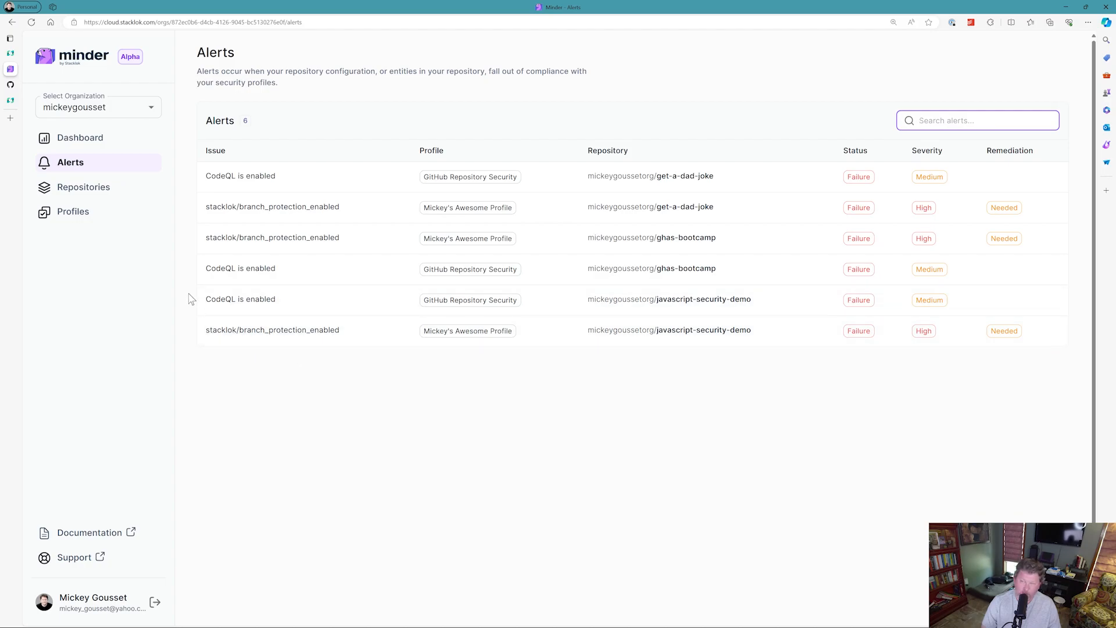
pyautogui.click(91, 145)
pyautogui.click(93, 146)
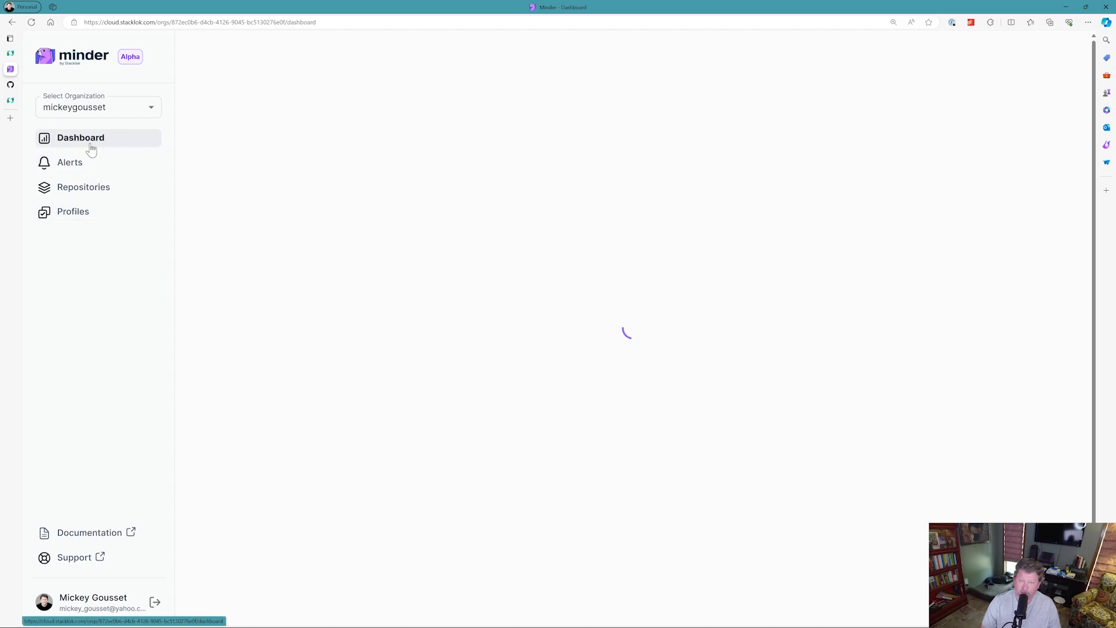